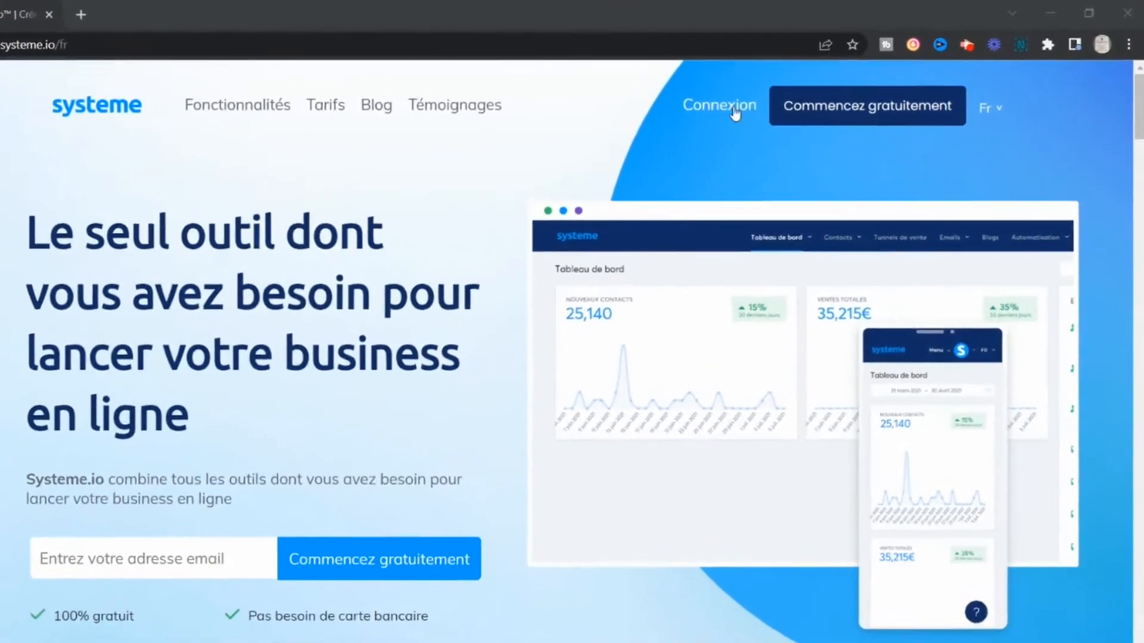
Log in to the Systeme.io account and open the list of newsletters.
left_click(771, 94)
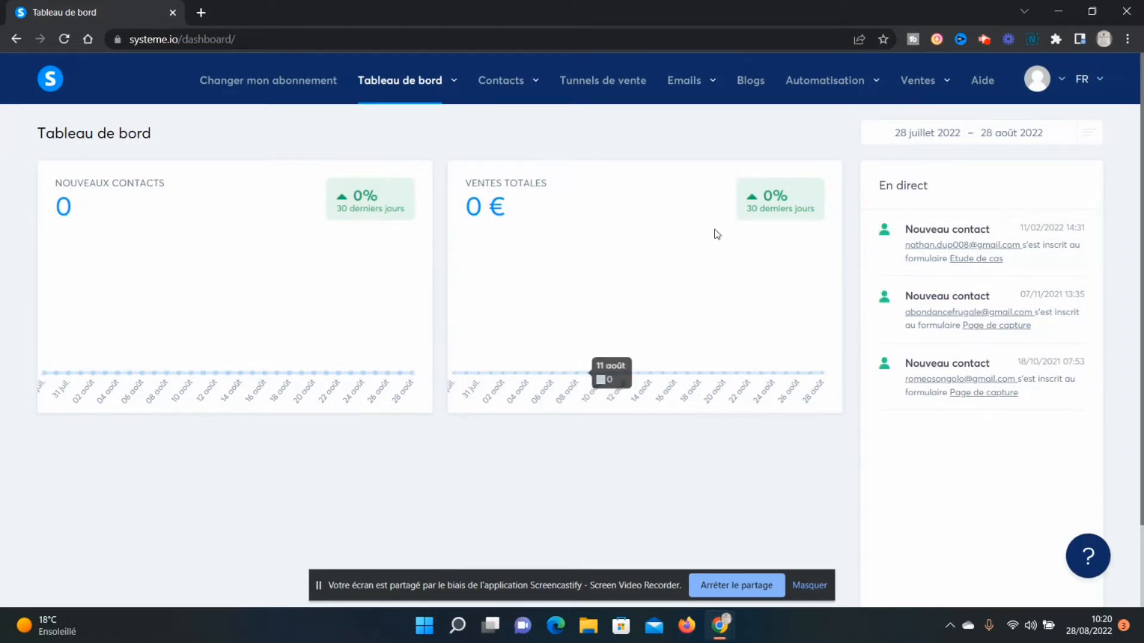
mouse_move(686, 87)
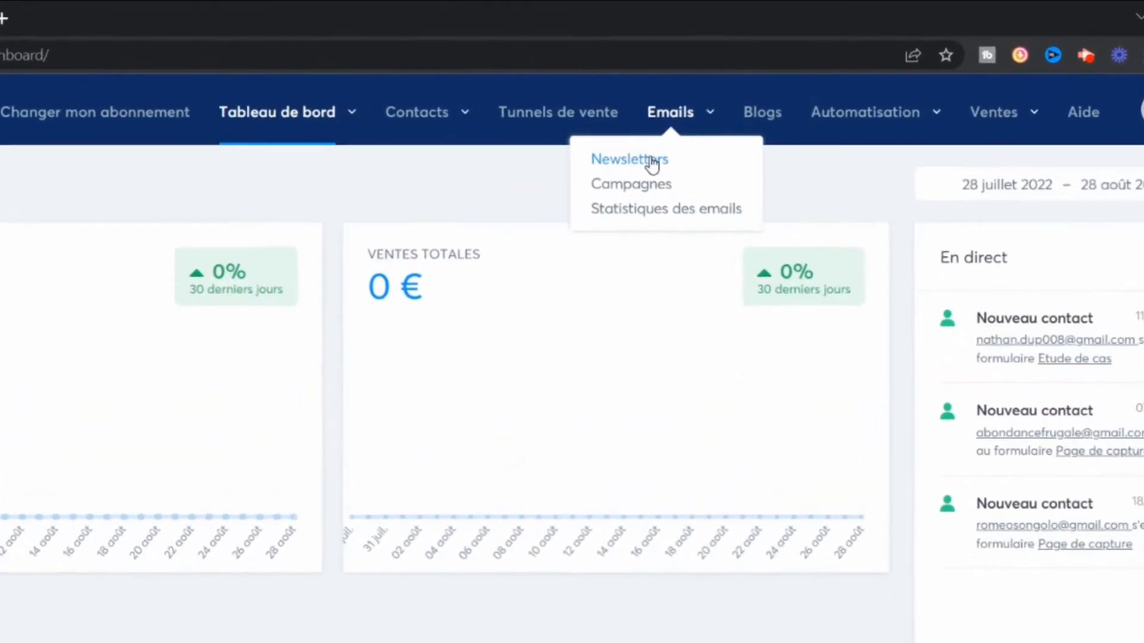
left_click(659, 144)
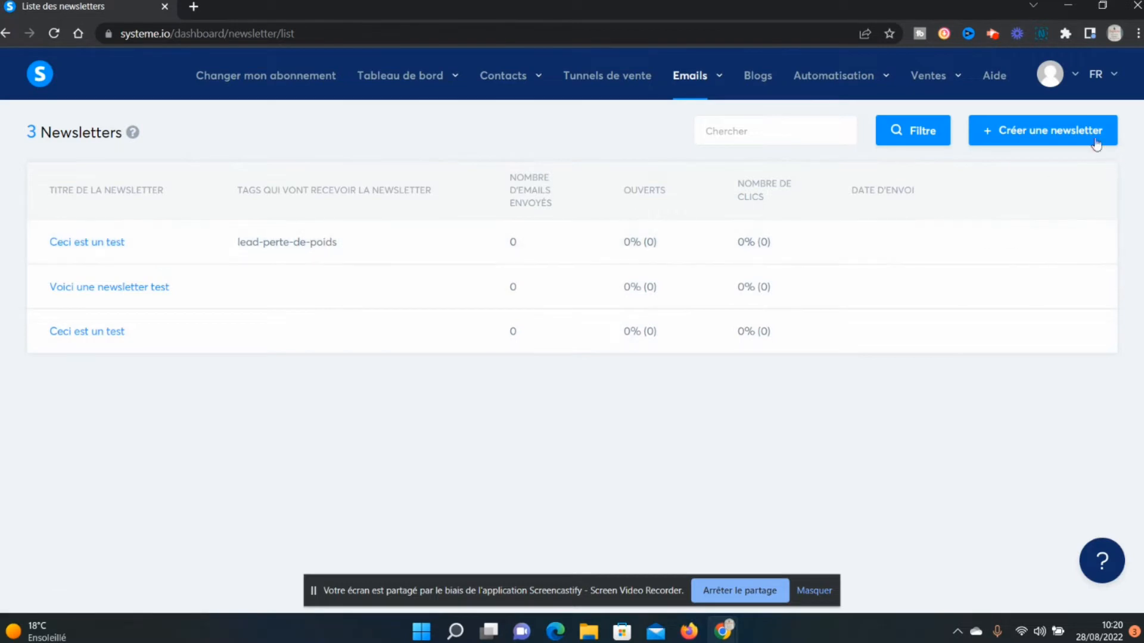
Start a new newsletter and give it the subject "Test 2".
left_click(1075, 131)
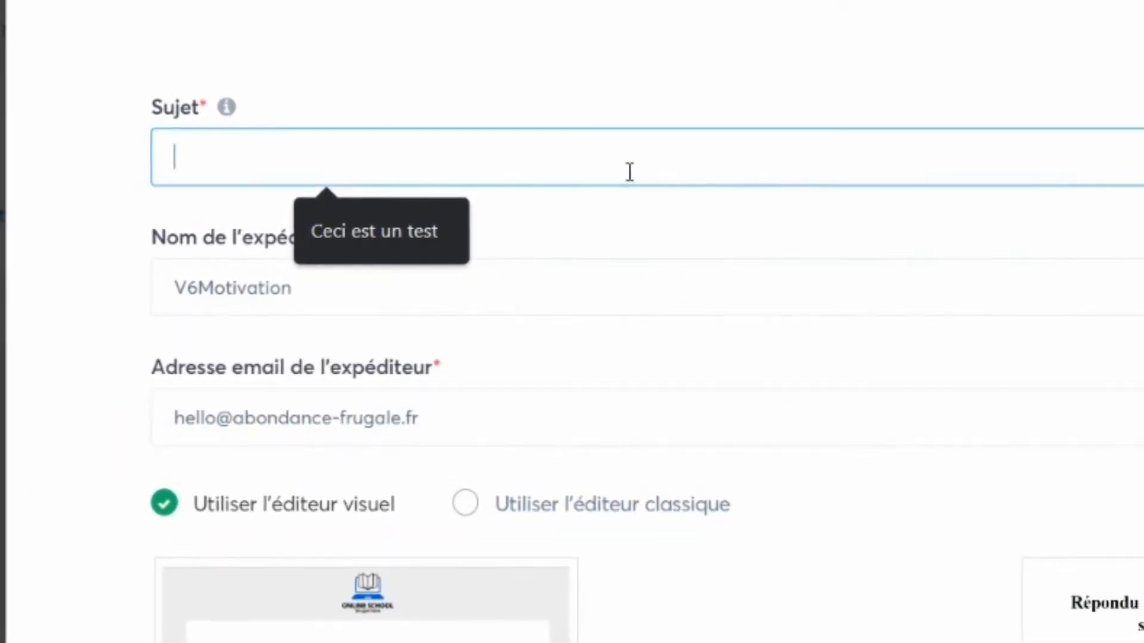
type("Test")
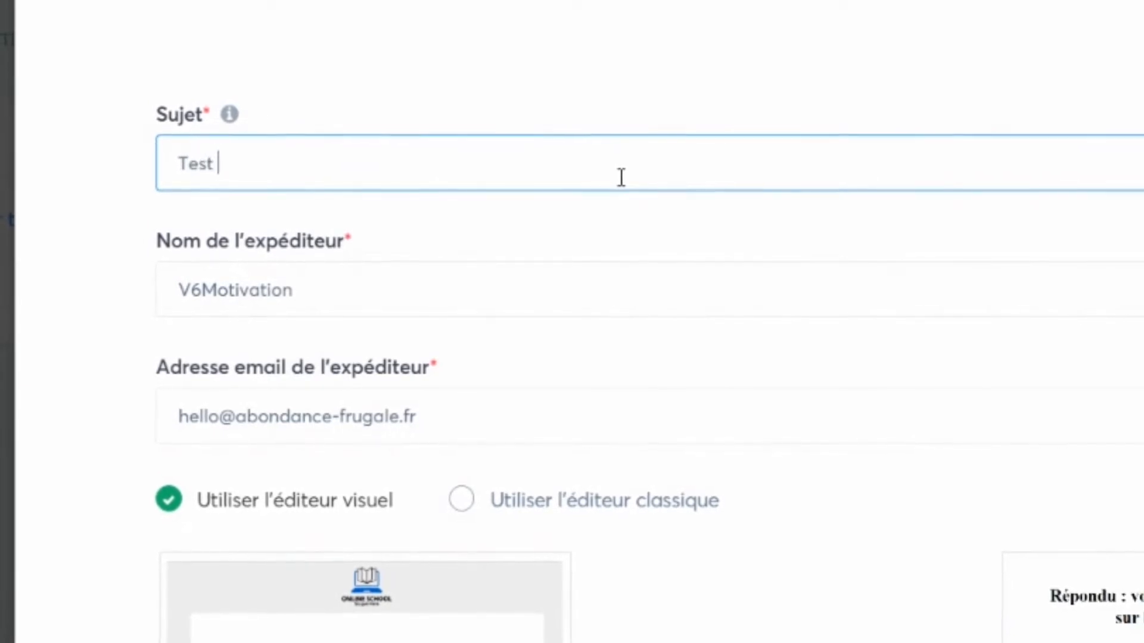
type(" 2")
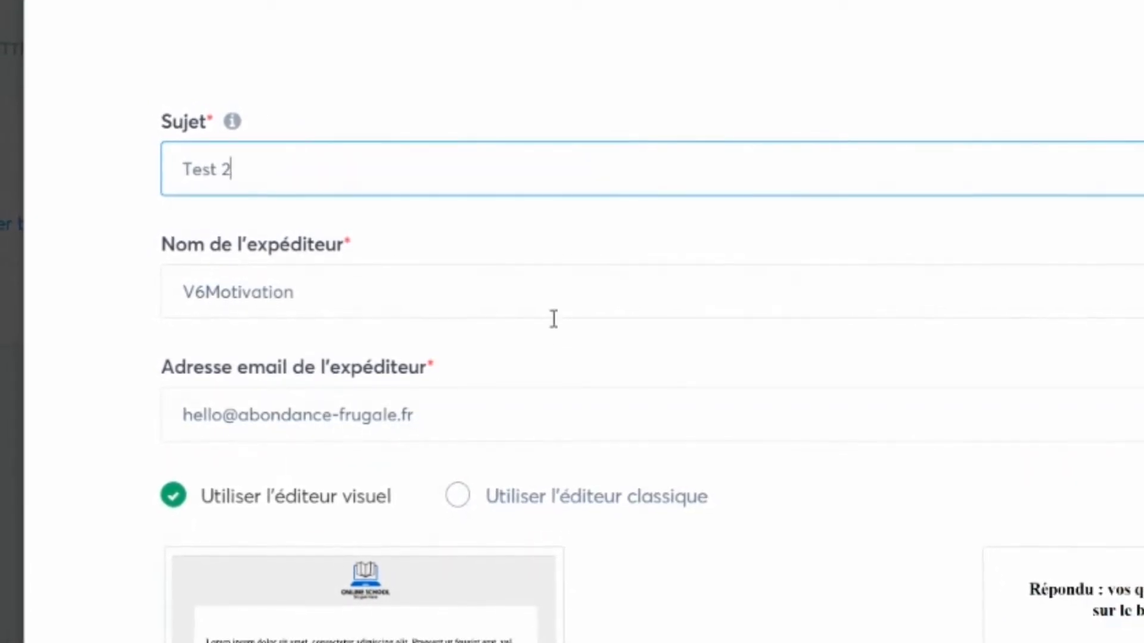
left_click_drag(177, 138, 209, 137)
left_click(236, 136)
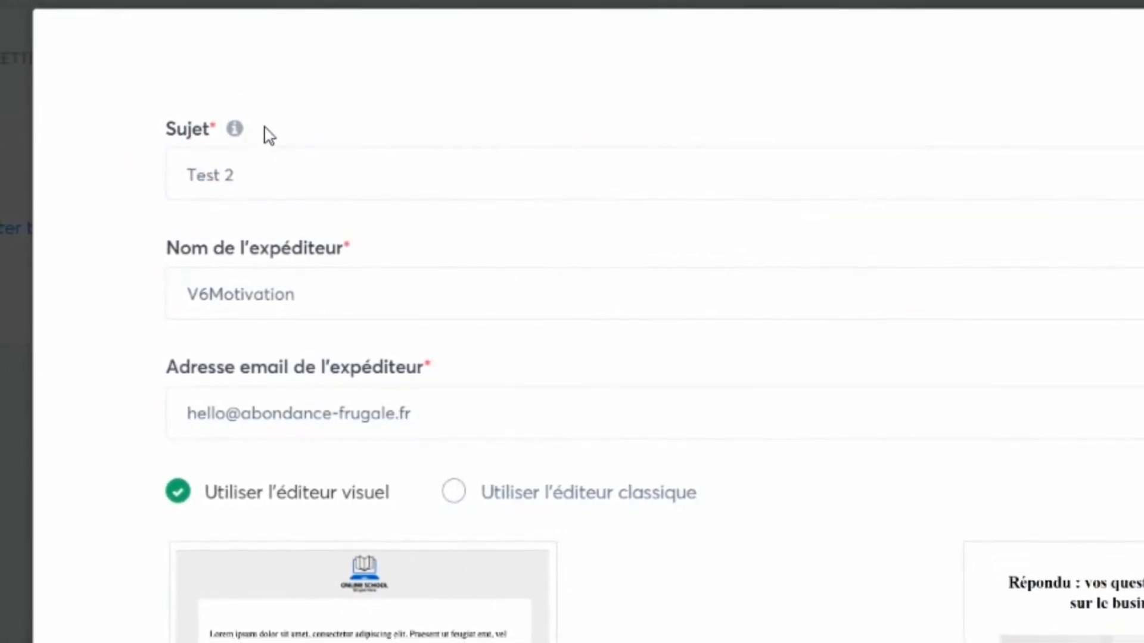
left_click(300, 112)
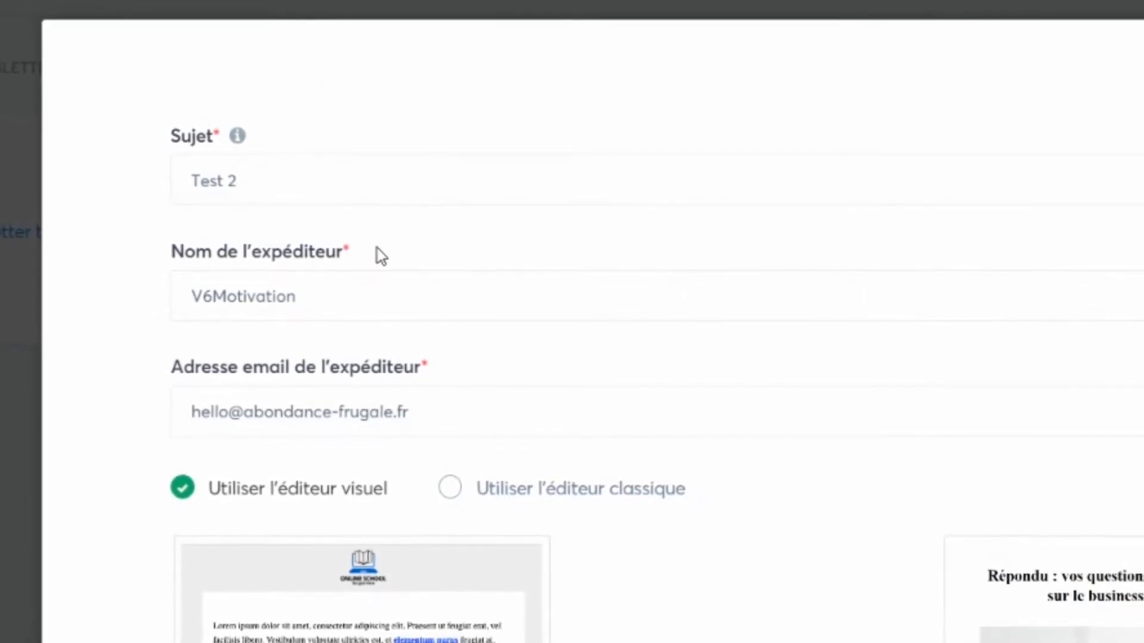
Replace the newsletter's sender name with the full name of the test sender.
left_click_drag(357, 292, 39, 310)
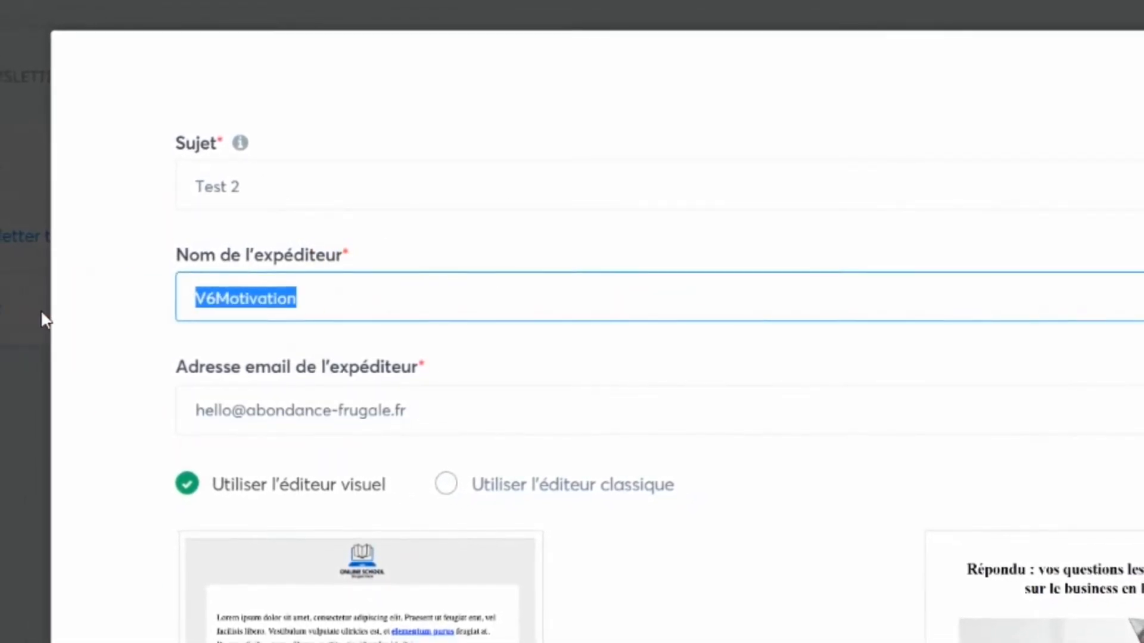
type("Martin Te")
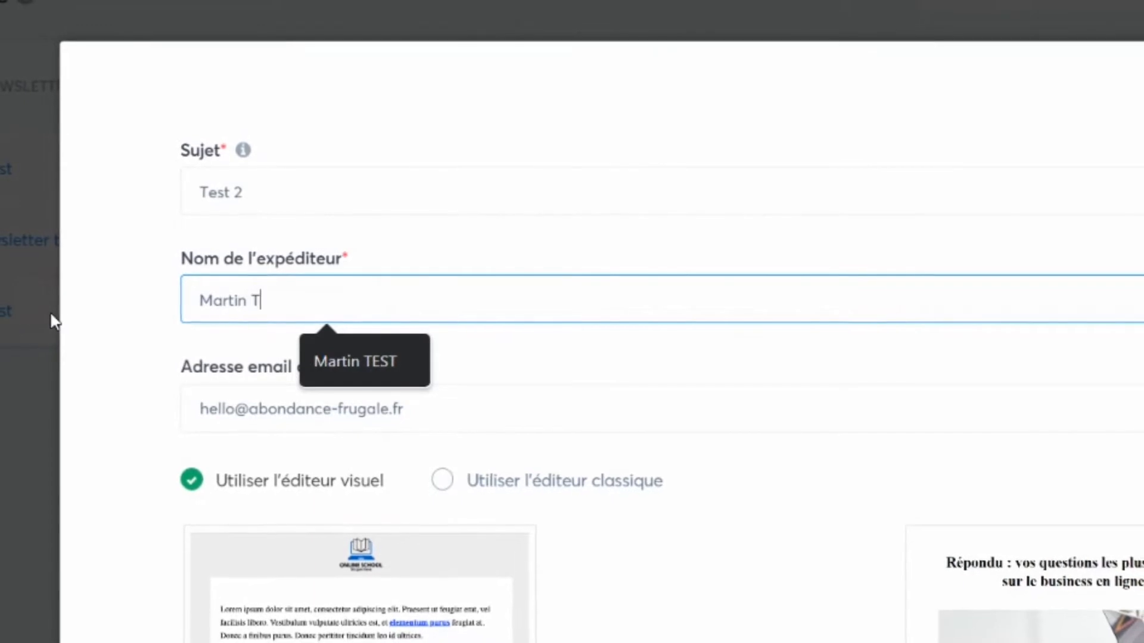
type("st")
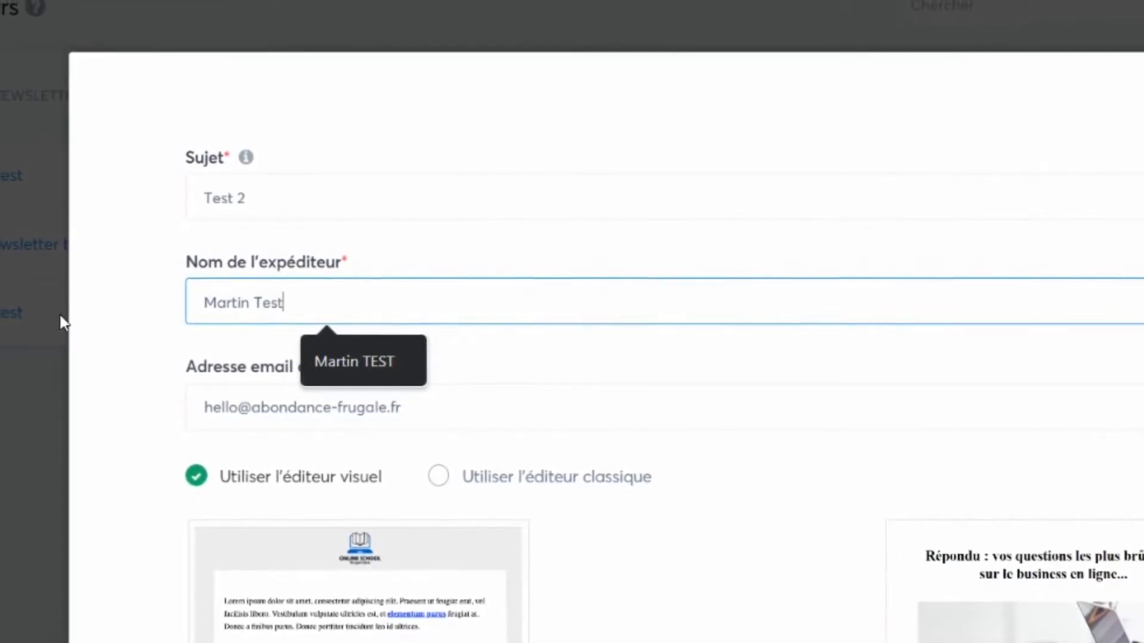
left_click(521, 350)
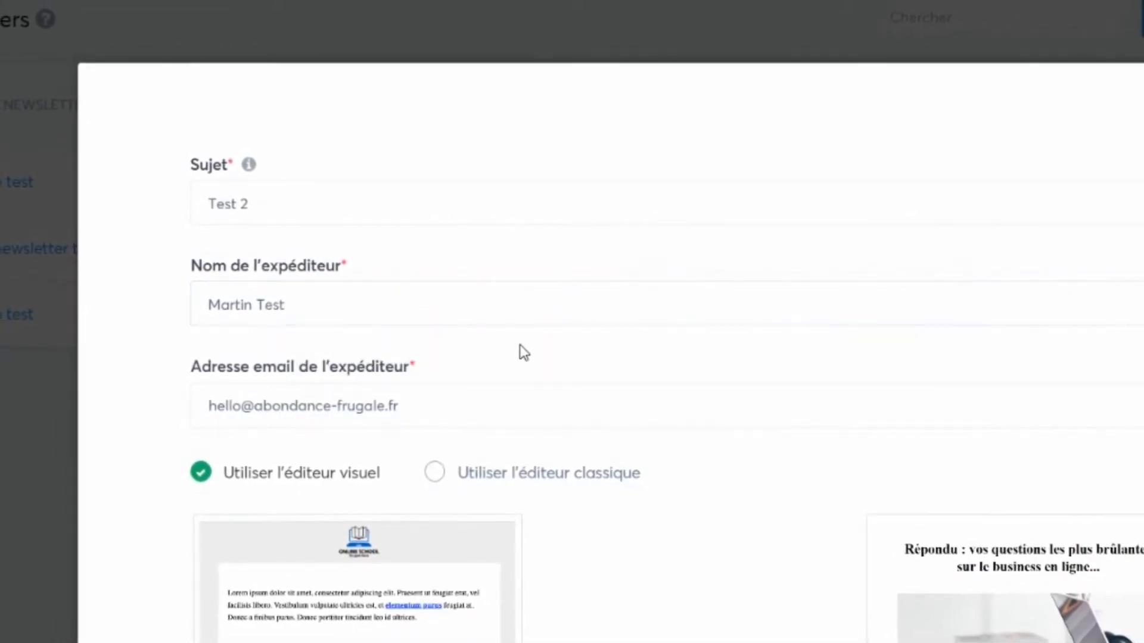
Examine the sender email address and the editor options offered for the new newsletter.
left_click_drag(439, 399, 191, 429)
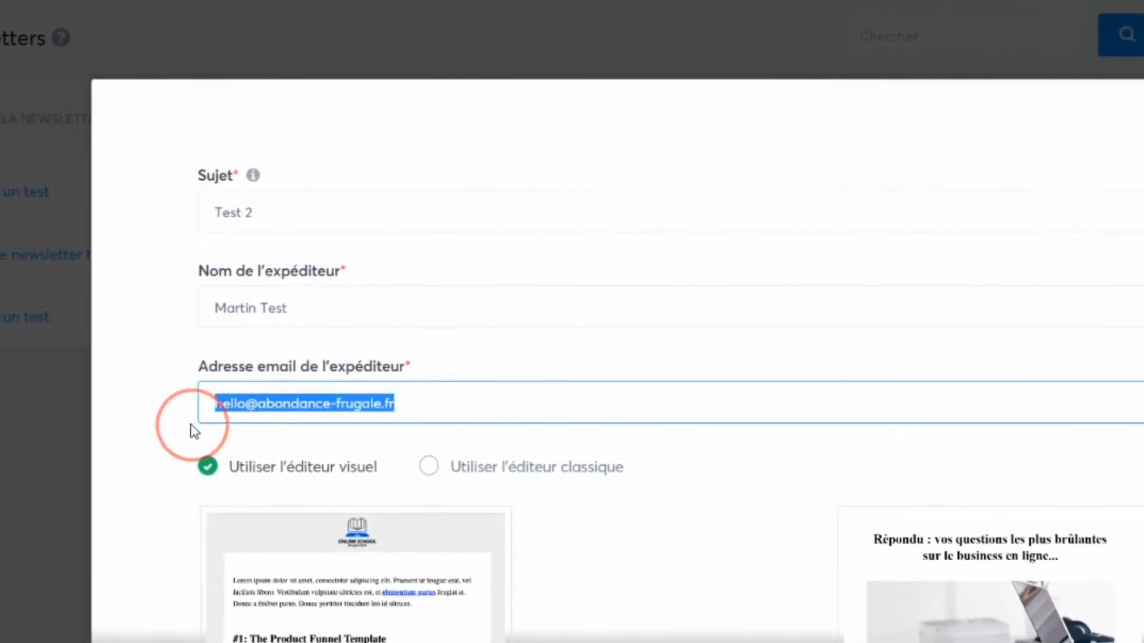
left_click(415, 401)
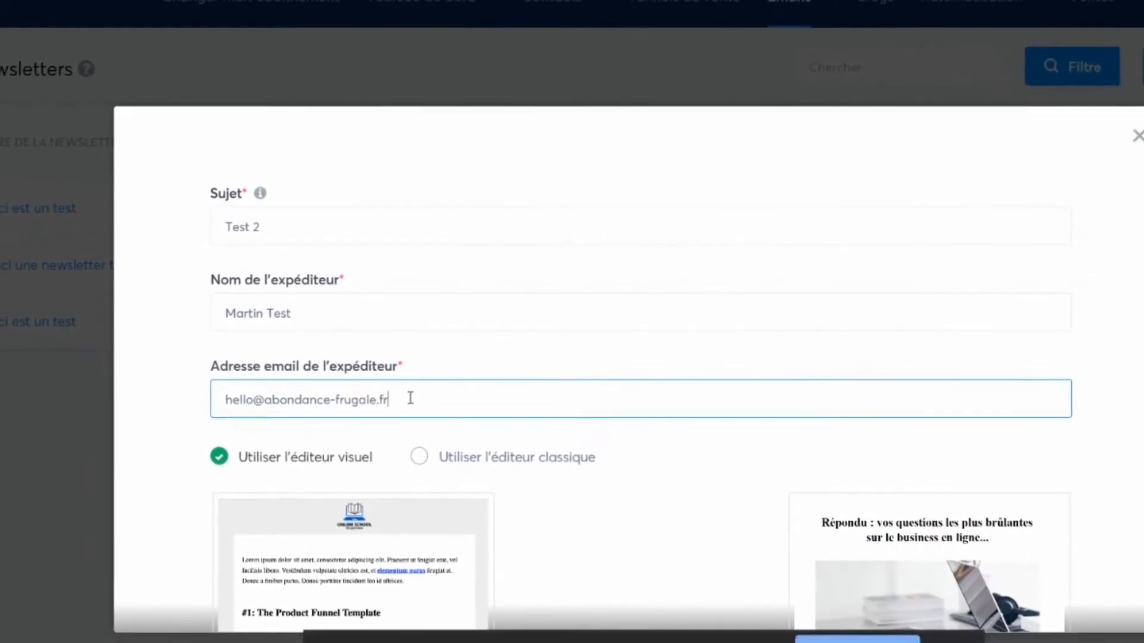
mouse_move(409, 398)
left_mouse_down()
mouse_move(271, 408)
mouse_move(418, 401)
left_mouse_up()
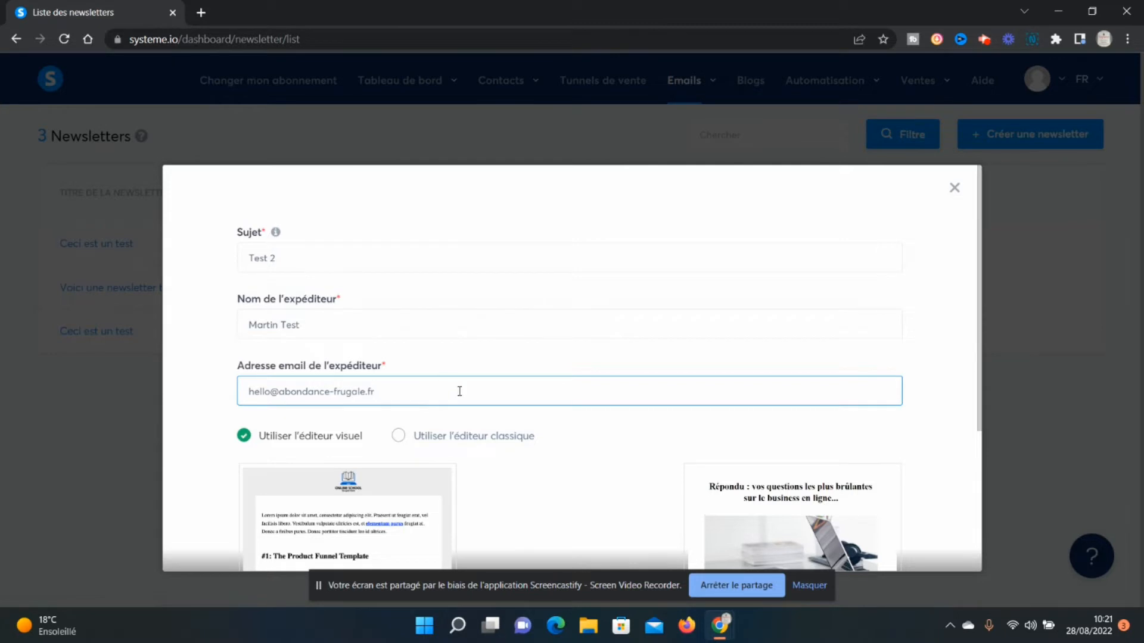
left_click(461, 359)
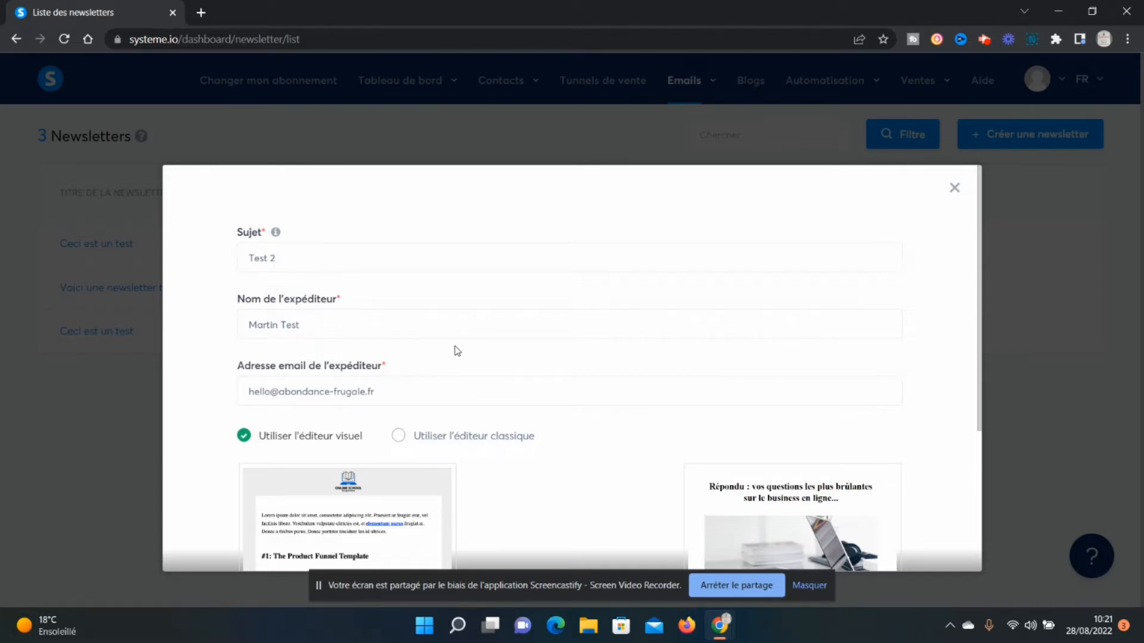
scroll(457, 351, "down", 1)
scroll(457, 351, "up", 1)
scroll(449, 346, "down", 1)
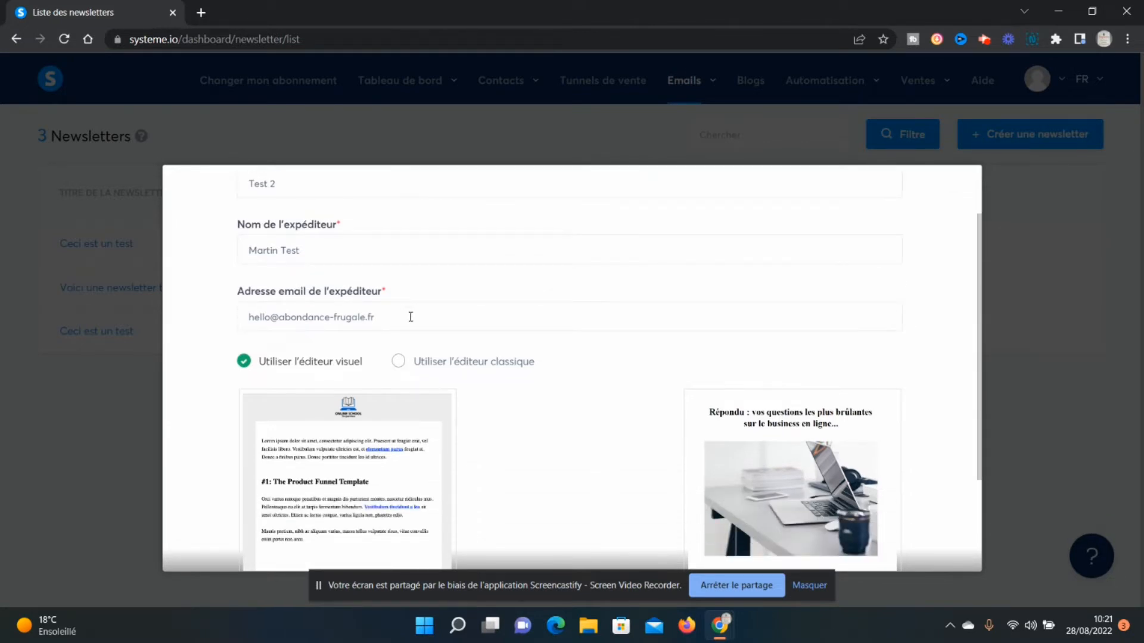
left_click_drag(410, 316, 204, 327)
left_click(433, 279)
Choose the classic editor for the newsletter and create it.
left_click(526, 365)
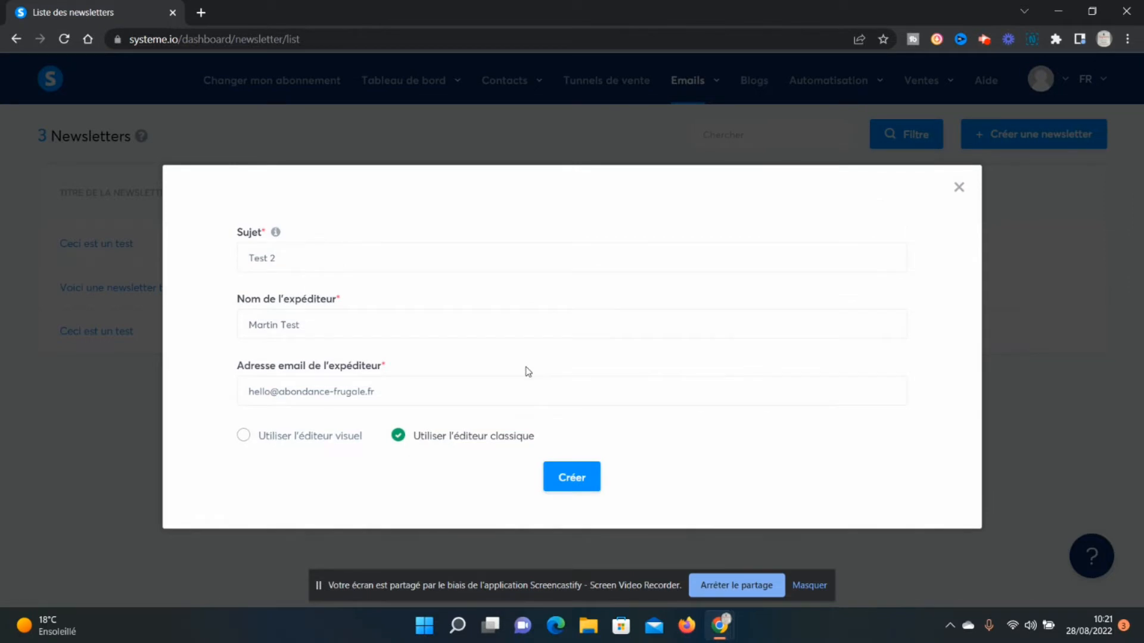
left_click(345, 433)
scroll(426, 434, "down", 3)
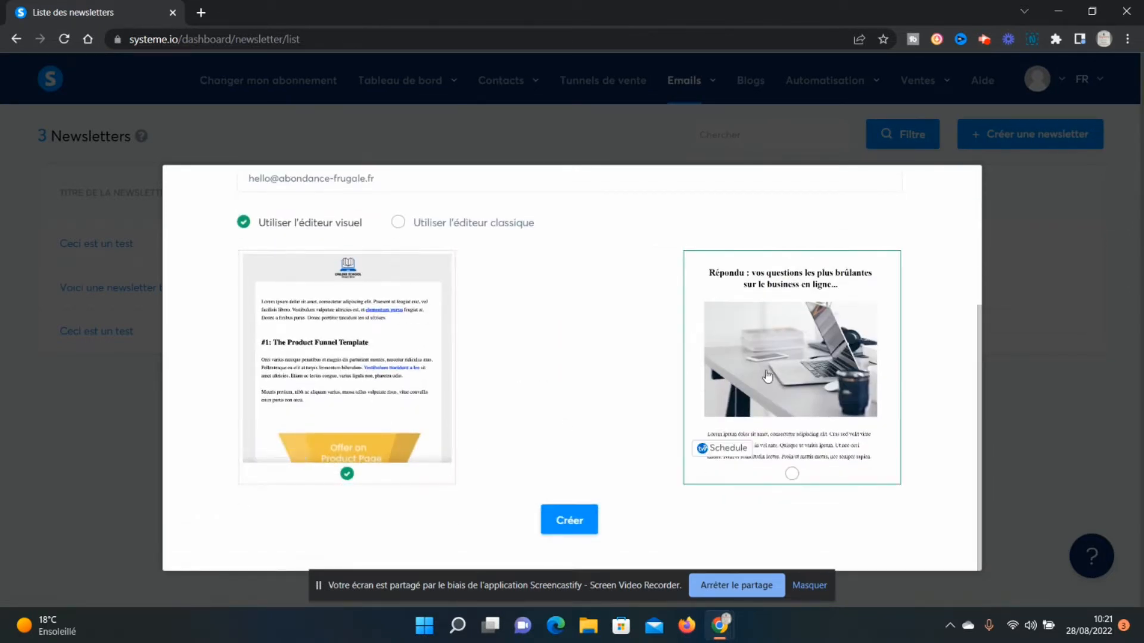
left_click(464, 231)
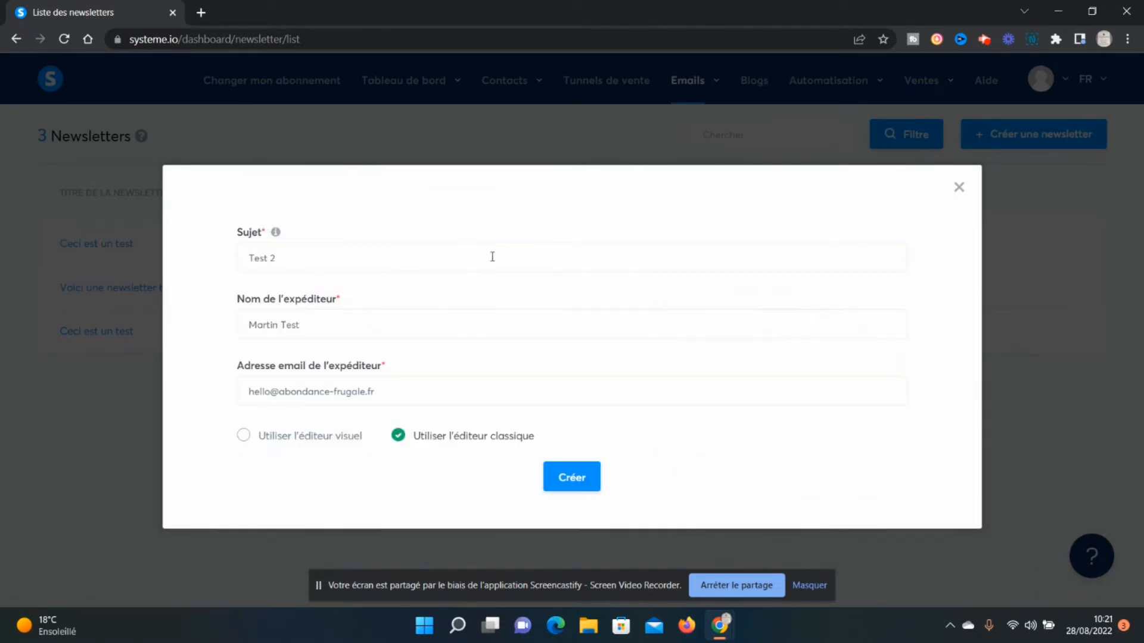
left_click(563, 482)
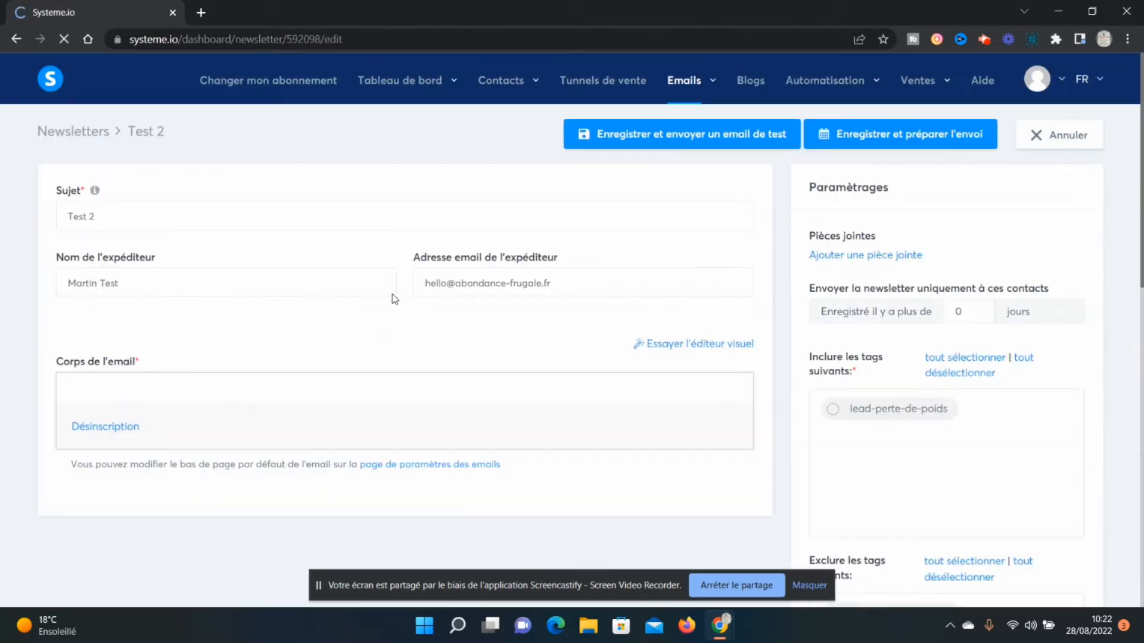
Write "Ceci est le test ultime." as the body of the newsletter email.
scroll(376, 259, "down", 1)
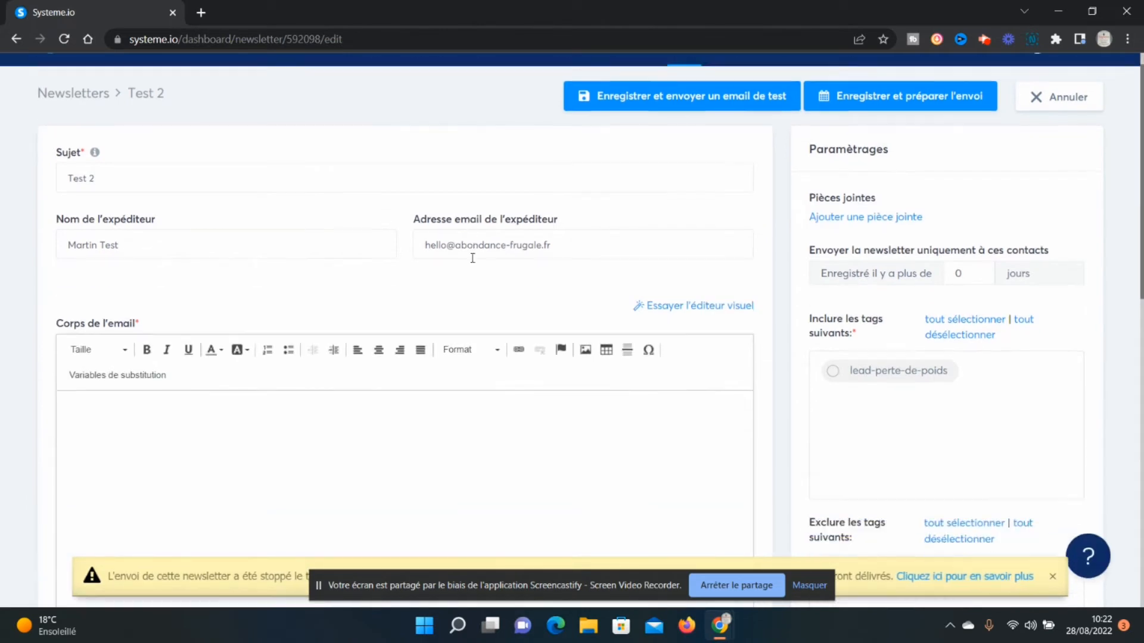
triple_click(81, 141)
triple_click(146, 202)
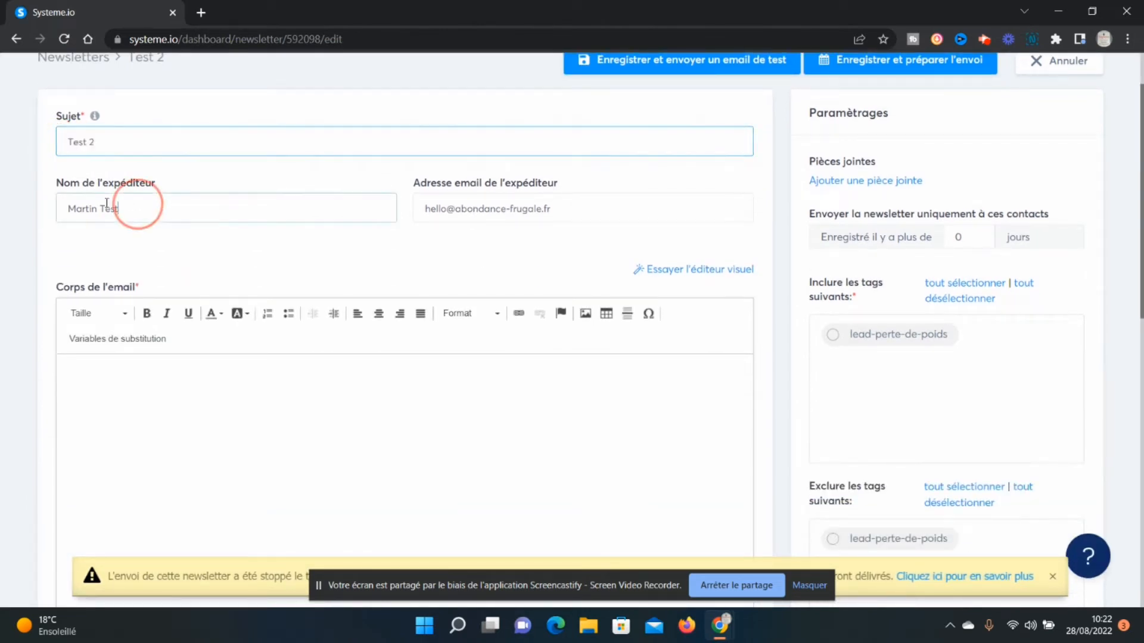
triple_click(530, 209)
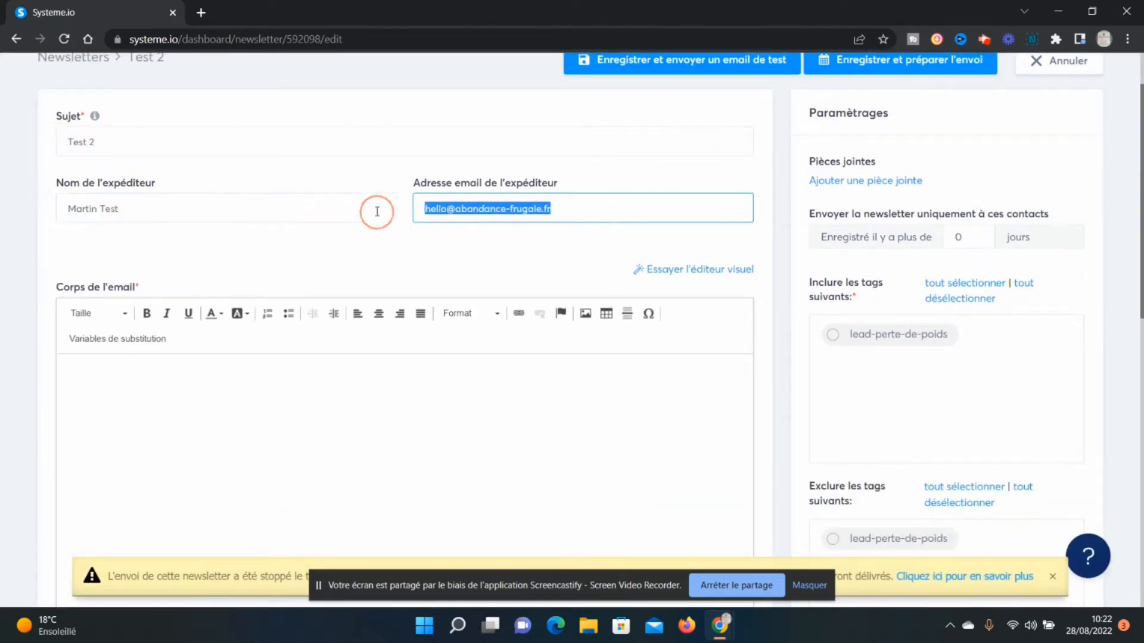
scroll(547, 204, "down", 2)
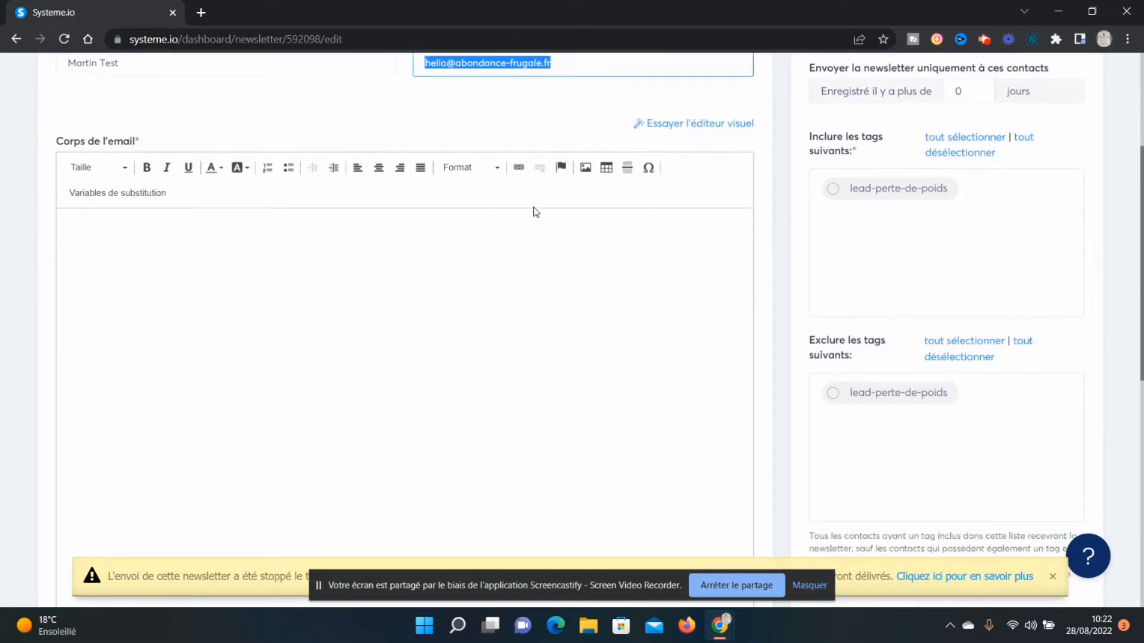
left_click(529, 248)
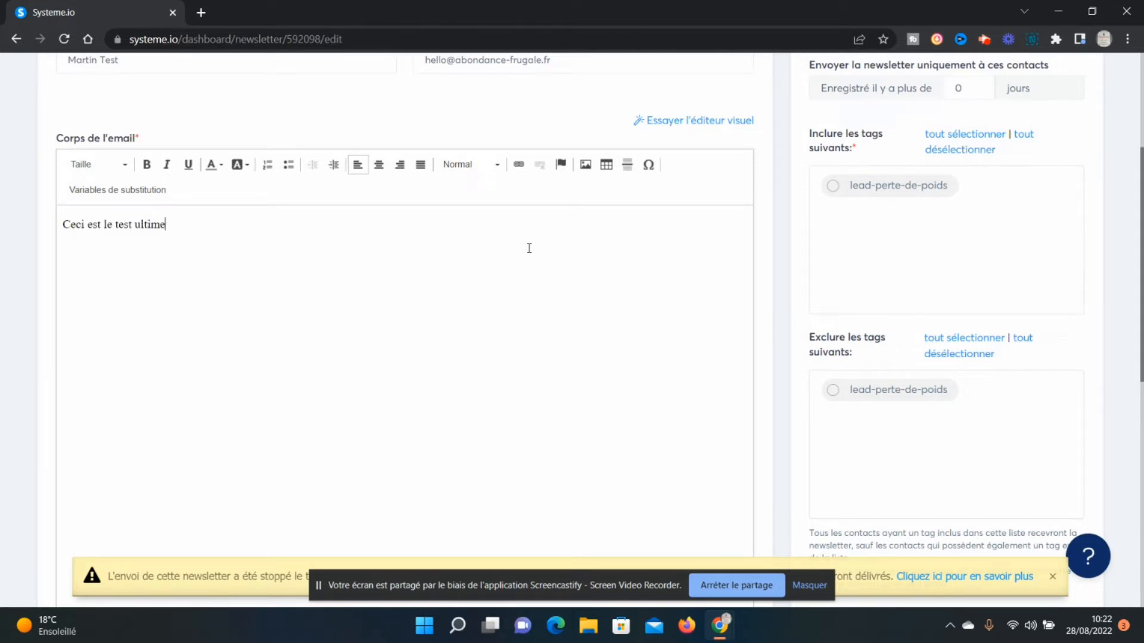
scroll(700, 397, "up", 4)
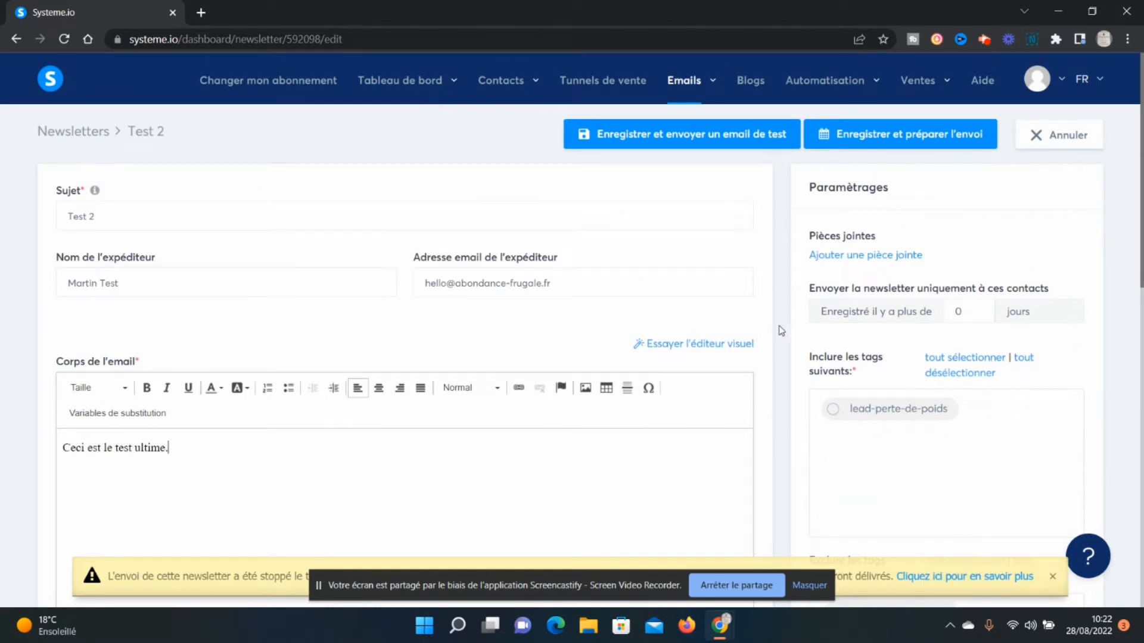
Open the management page for contact tags and delete the lead-perte-de-poids tag.
scroll(781, 331, "down", 3)
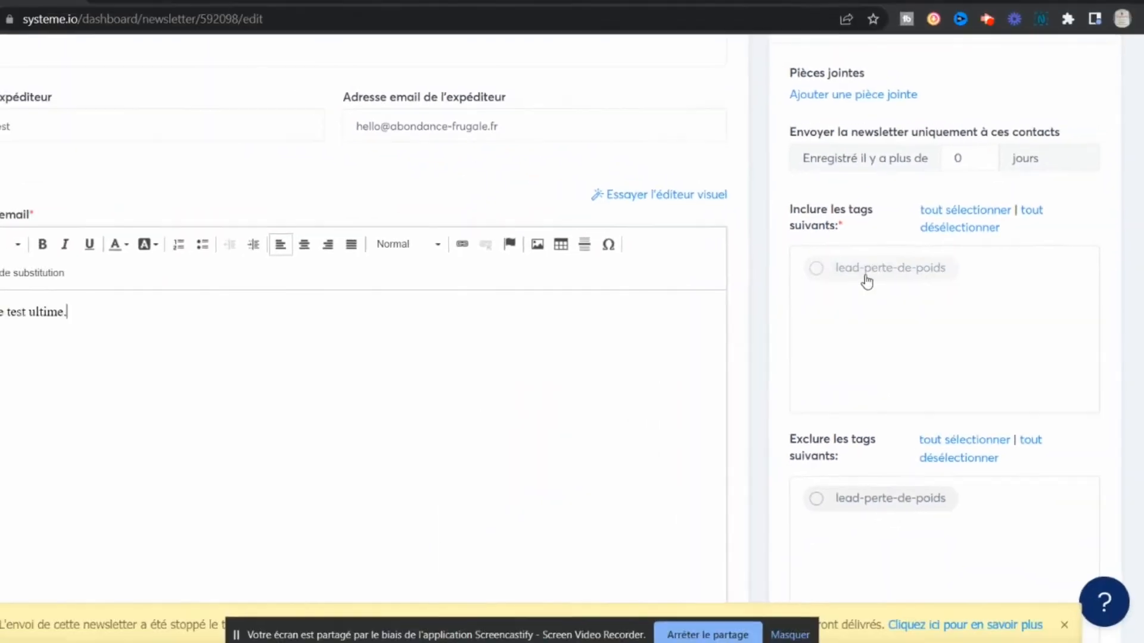
scroll(775, 286, "up", 3)
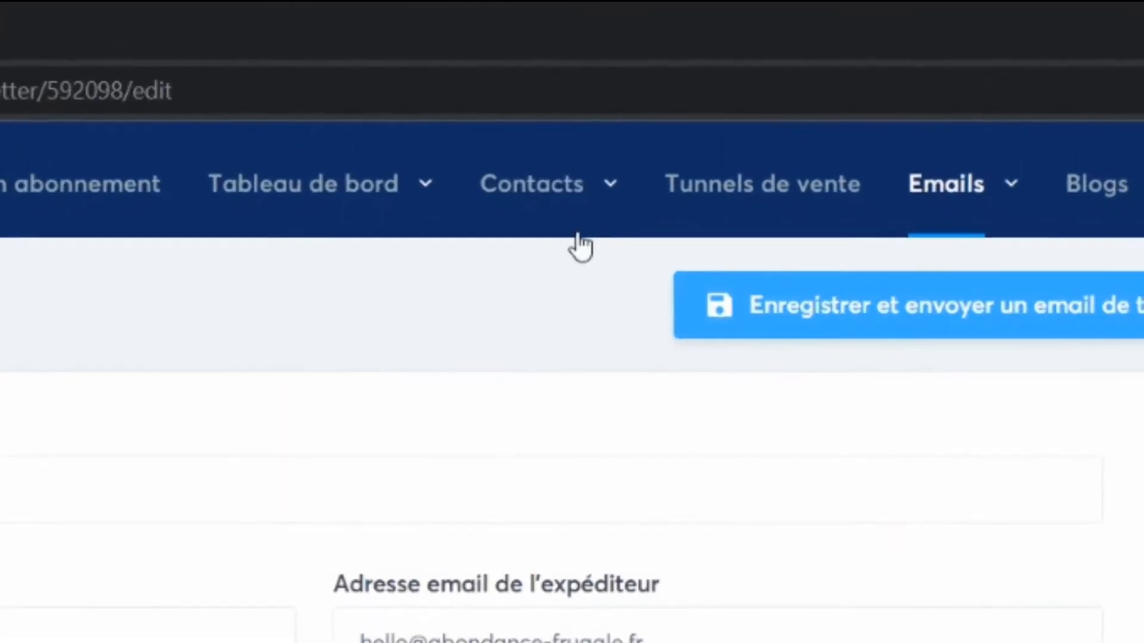
mouse_move(513, 110)
right_click(511, 284)
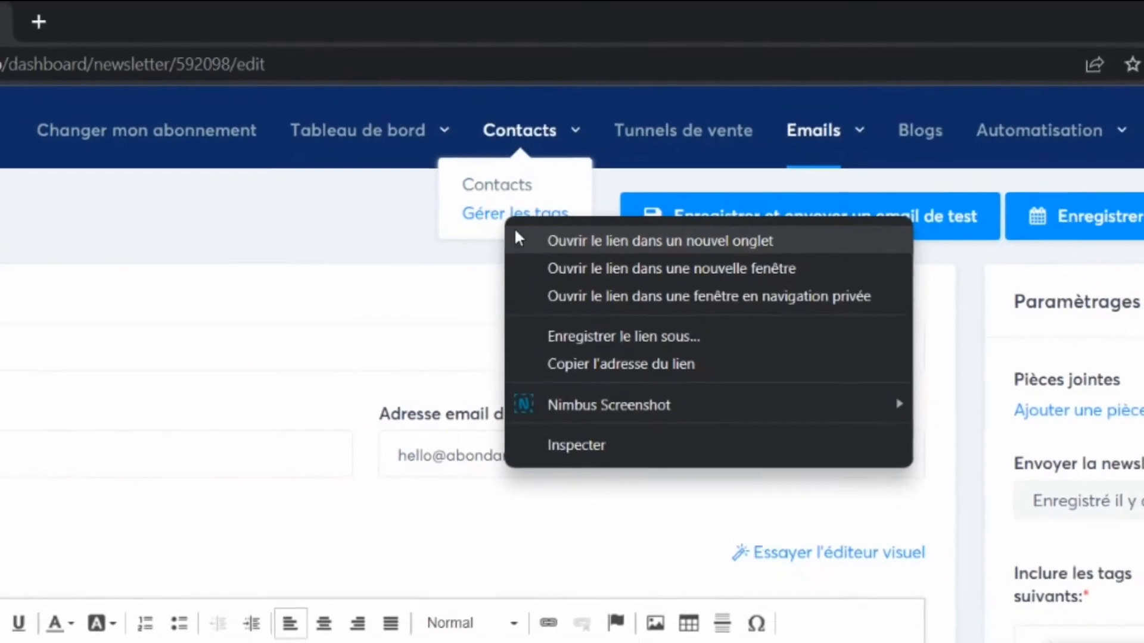
left_click(494, 219)
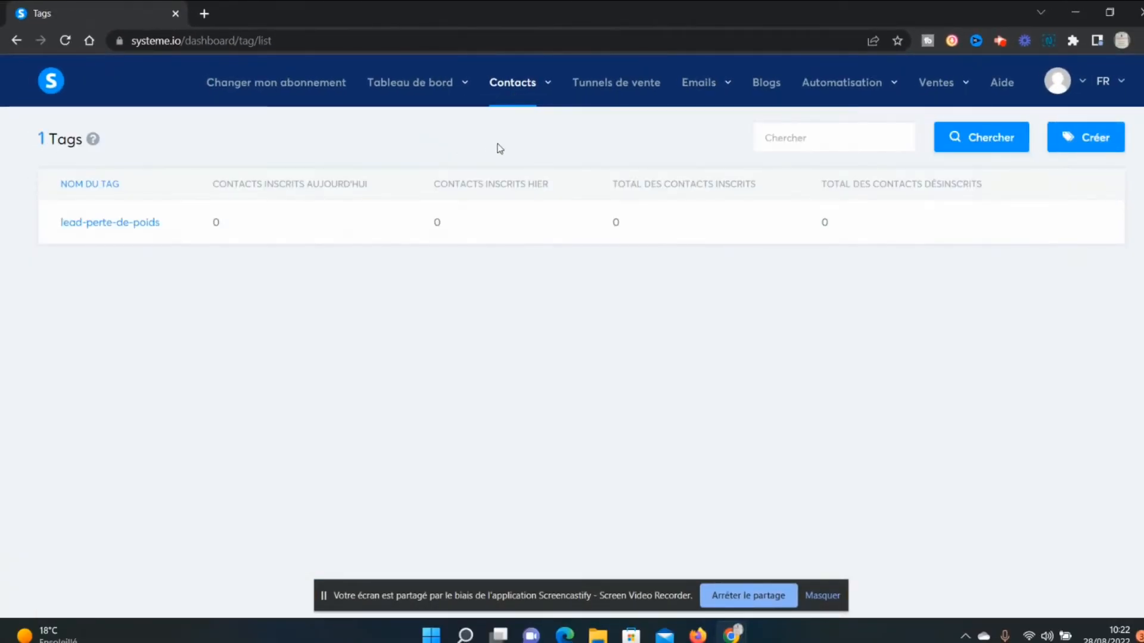
left_click(1085, 222)
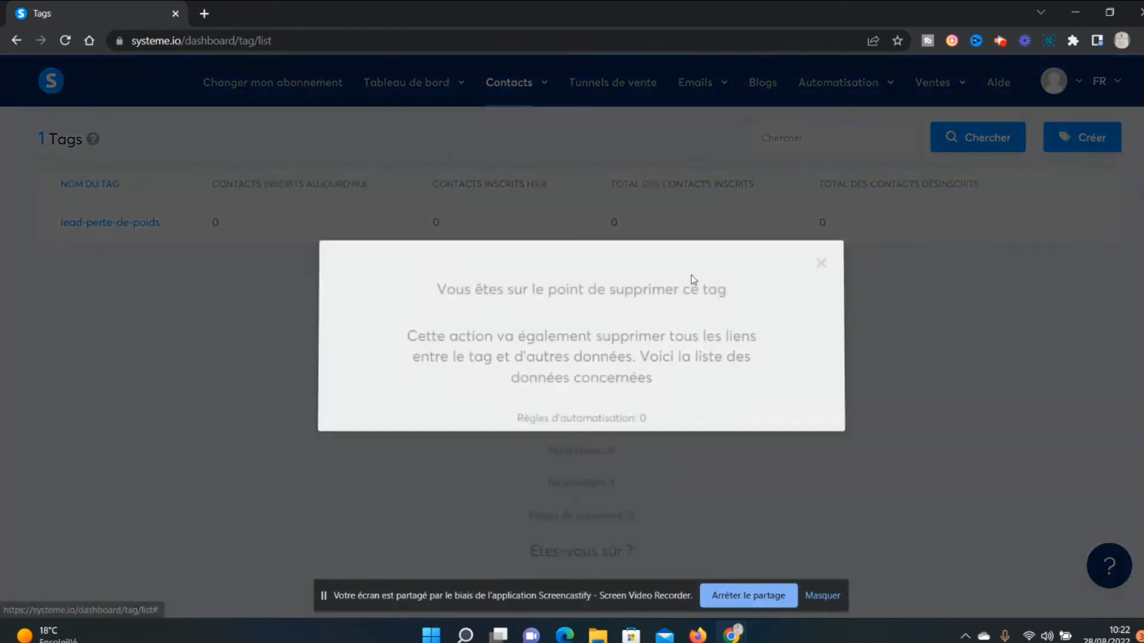
left_click(559, 510)
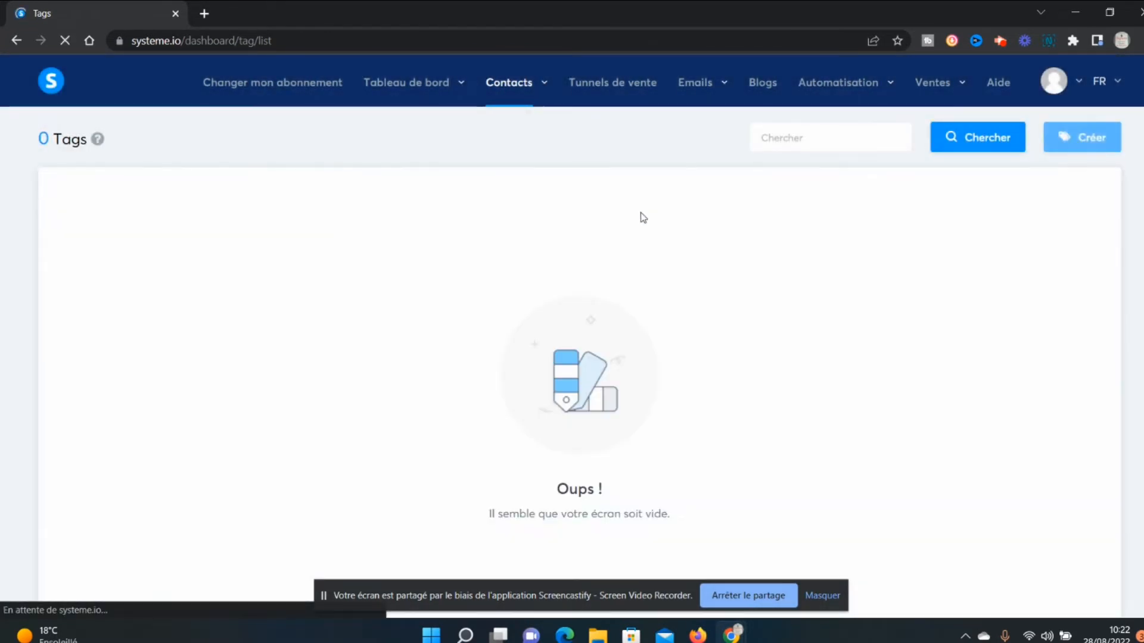
Create a new contact tag named lead-guitare and dismiss the confirmation notice.
left_click(1095, 137)
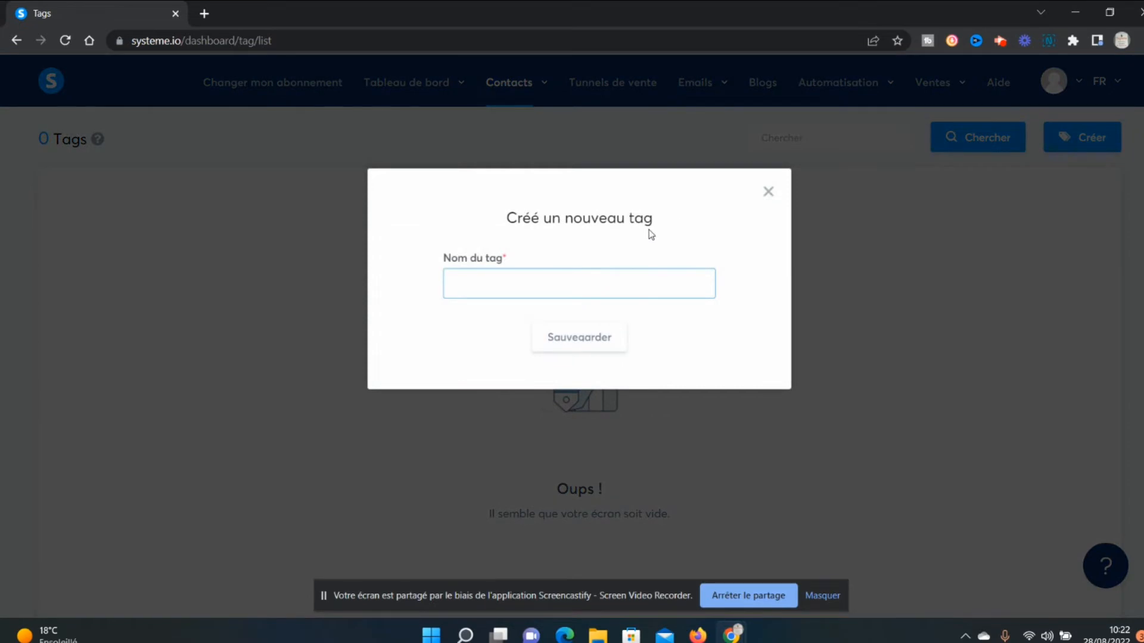
left_click(624, 280)
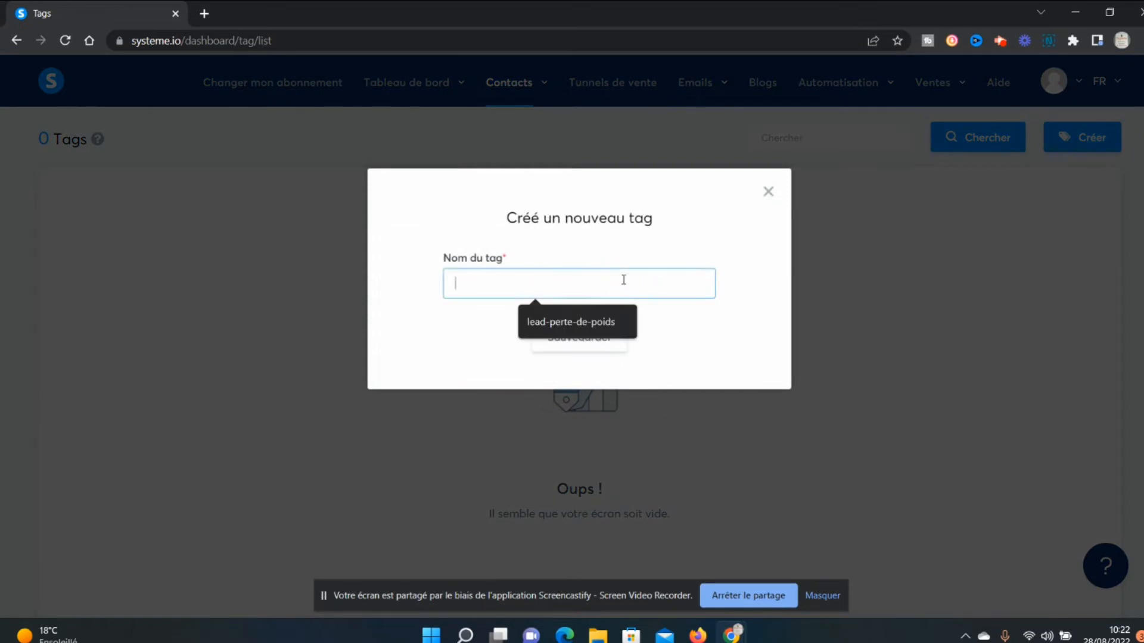
type("lead-guitare")
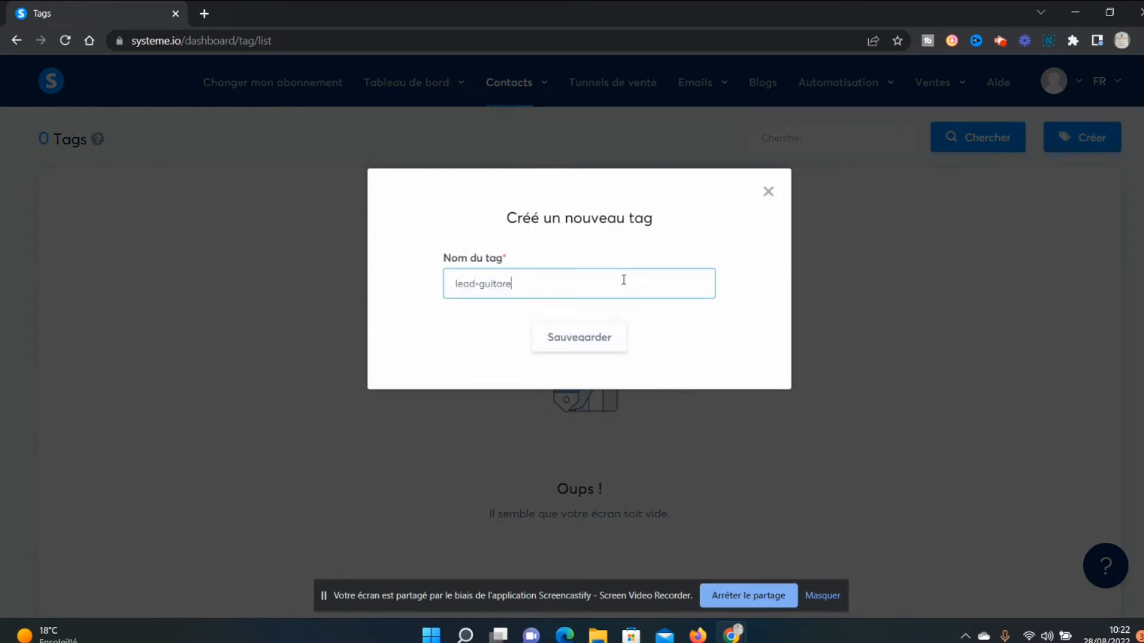
left_click(605, 337)
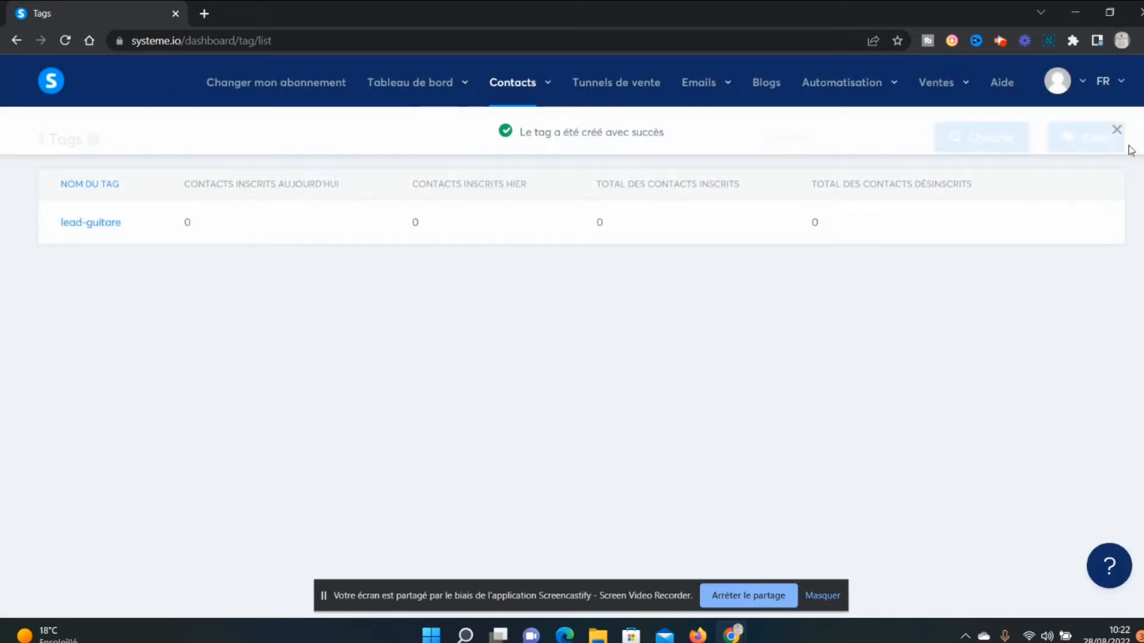
left_click(1116, 128)
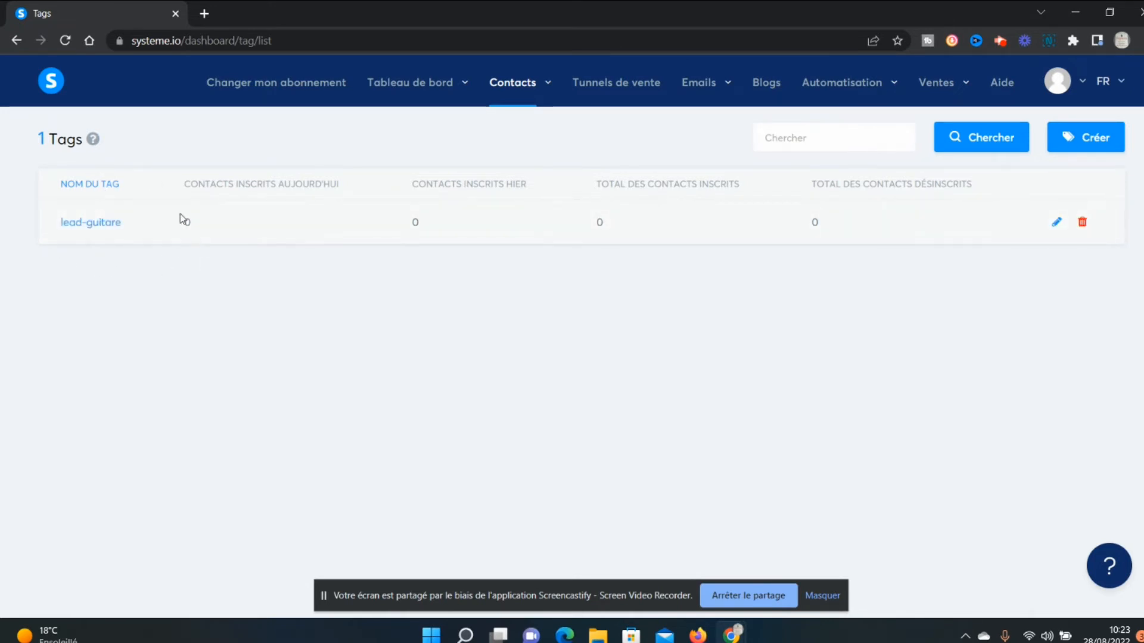
Examine the tag list's columns for contacts subscribed today, subscribed yesterday and total unsubscribed.
left_click_drag(181, 188, 358, 195)
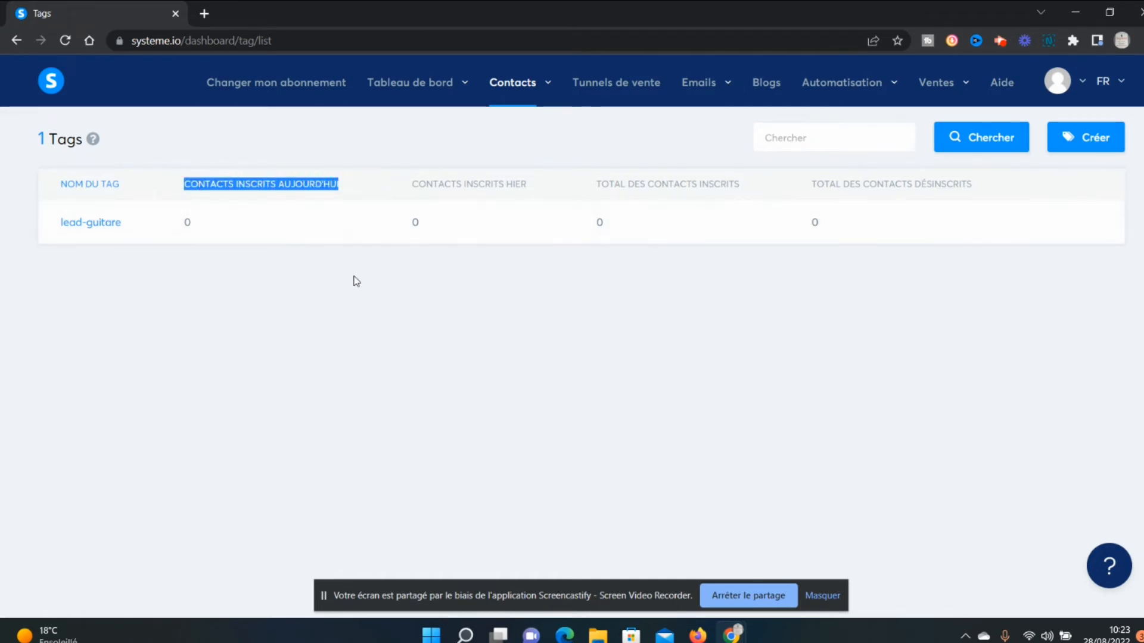
left_click(365, 214)
left_click_drag(411, 187, 560, 195)
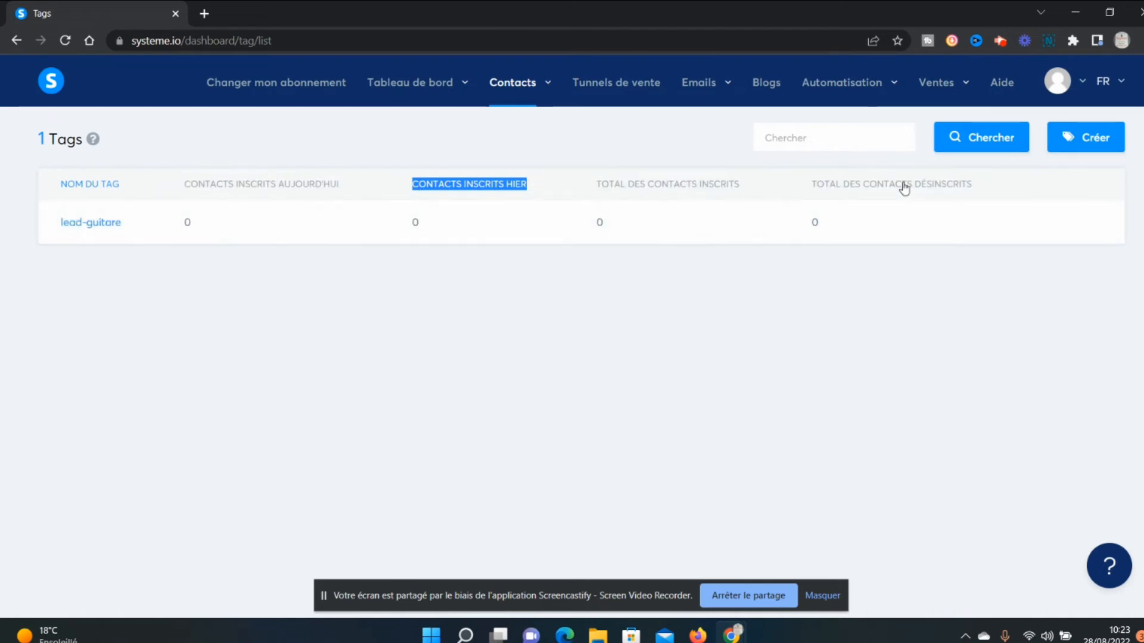
left_click_drag(802, 191, 981, 197)
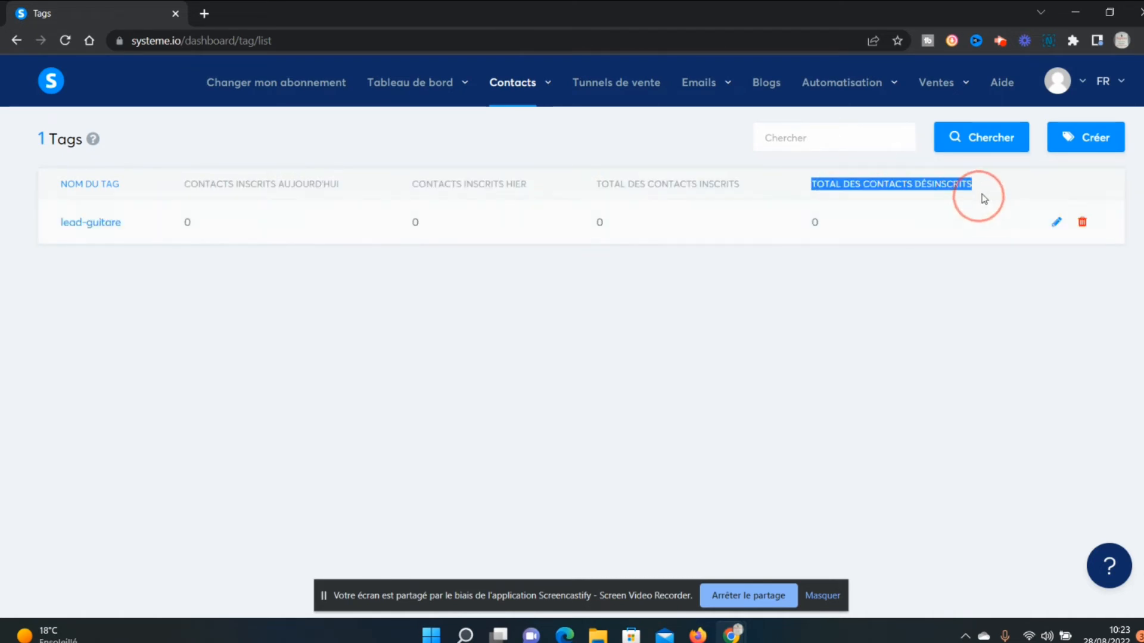
left_click(928, 336)
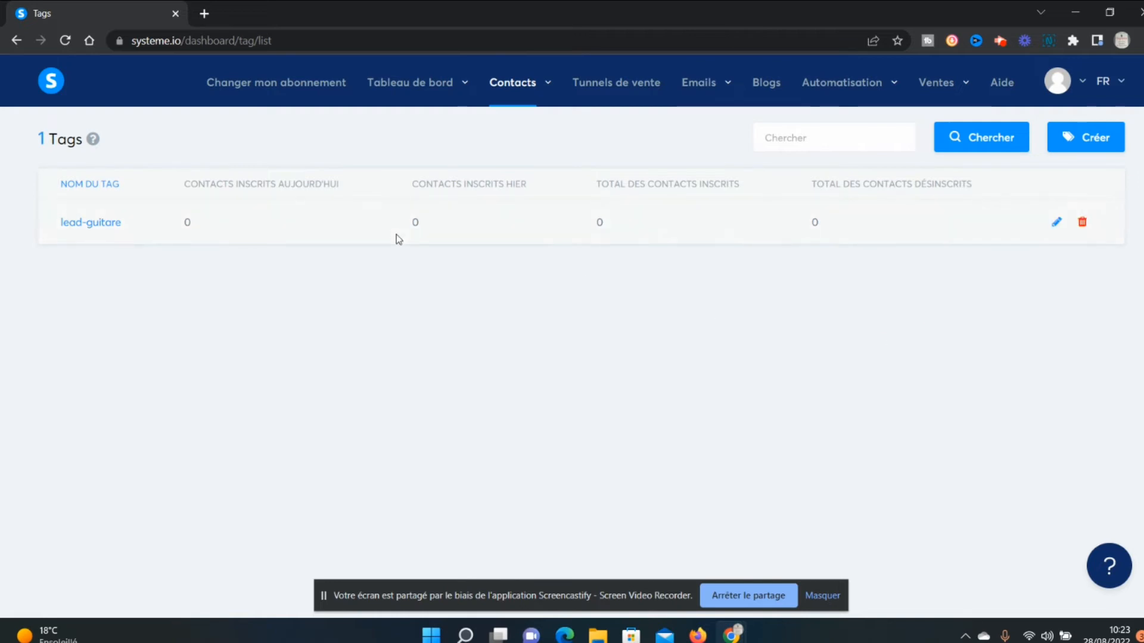
left_click_drag(803, 186, 993, 192)
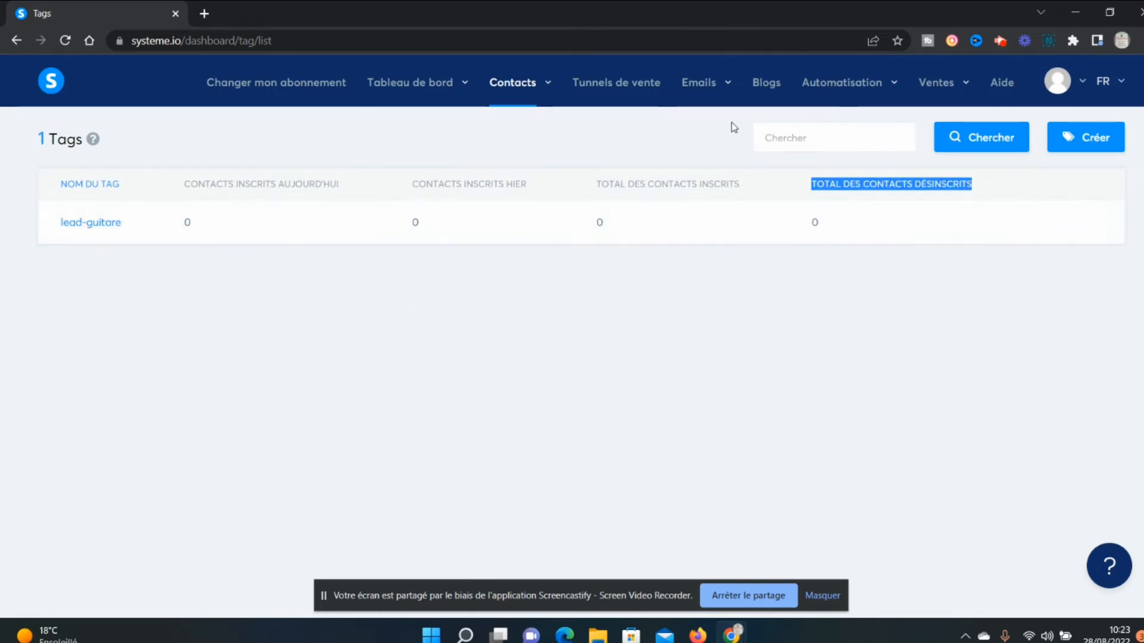
Reopen the Test 2 newsletter from the newsletters list and write "Ceci est un test !" as its email body.
mouse_move(699, 84)
left_click(682, 119)
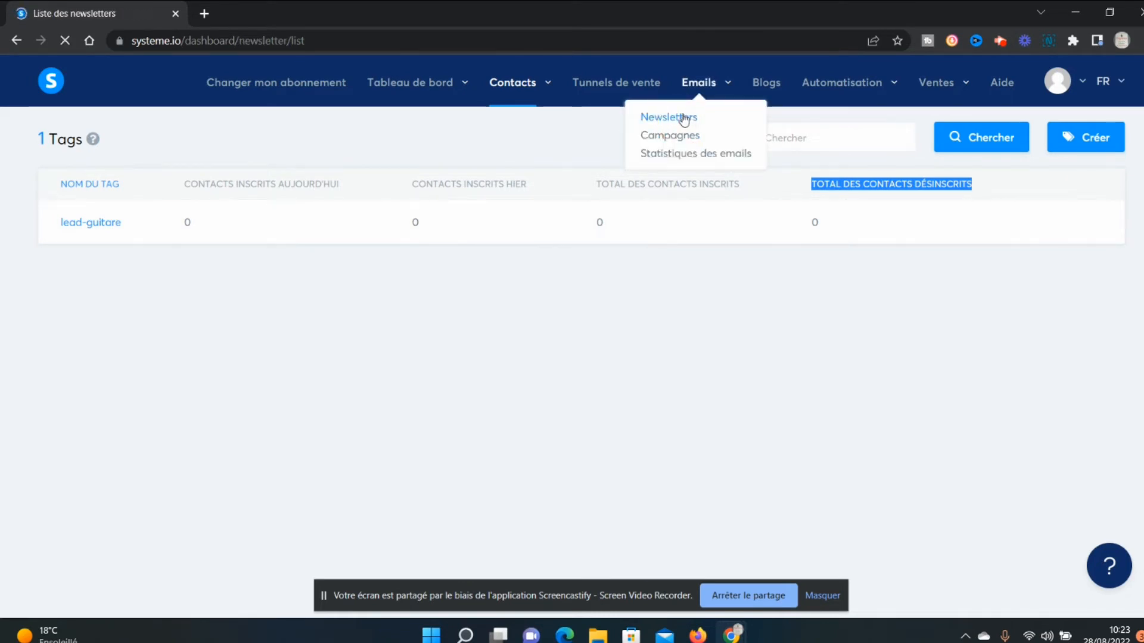
left_click(76, 249)
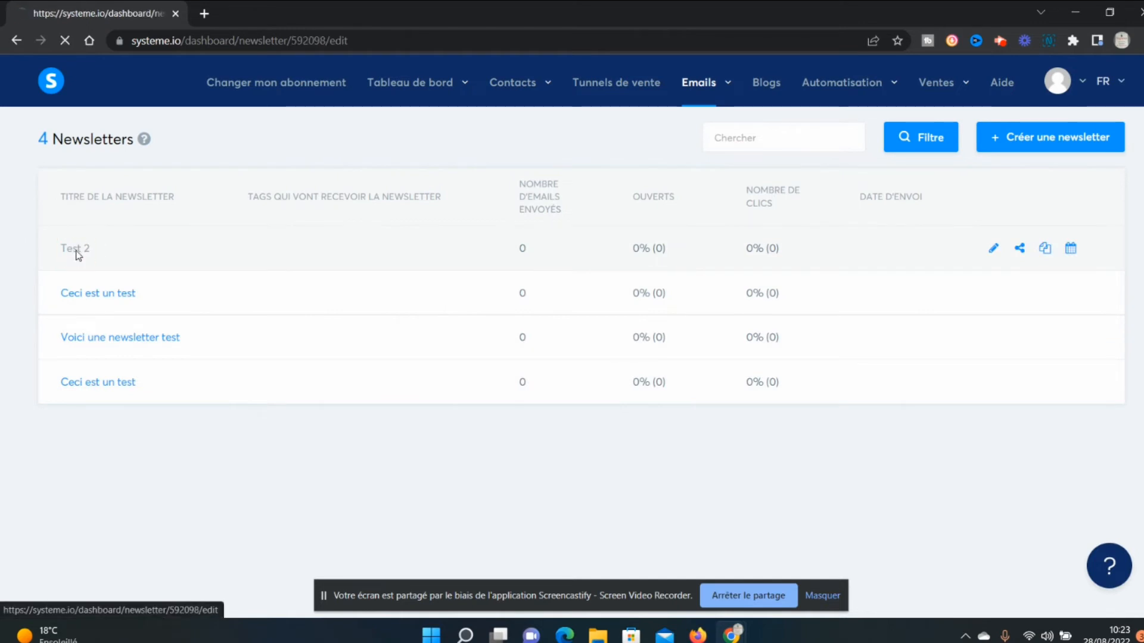
scroll(323, 298, "down", 3)
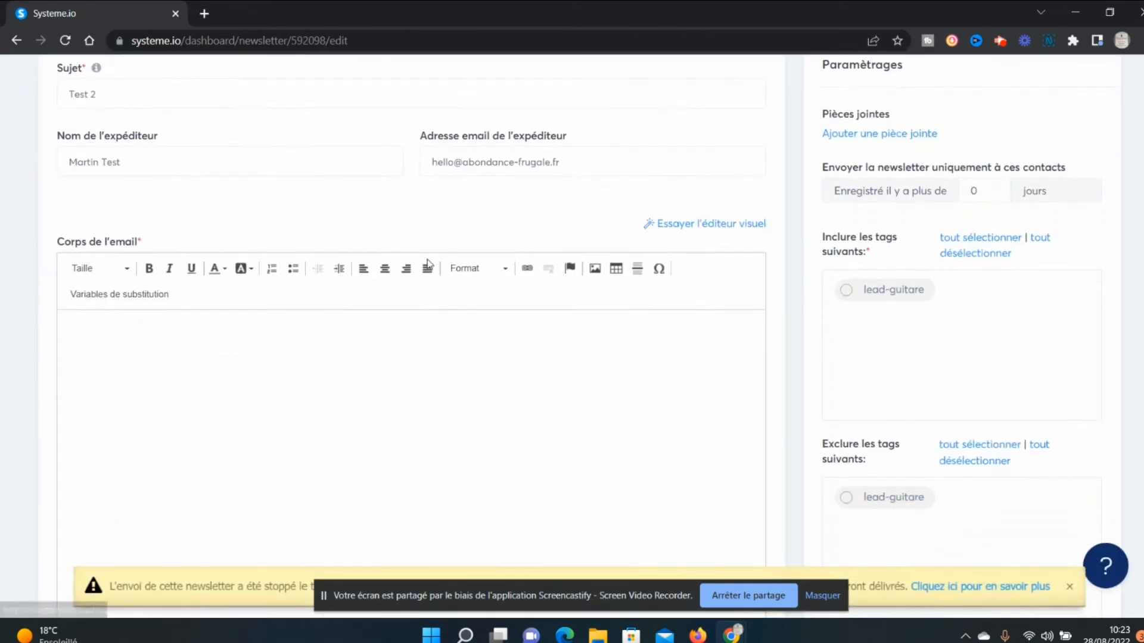
left_click(322, 298)
type("C")
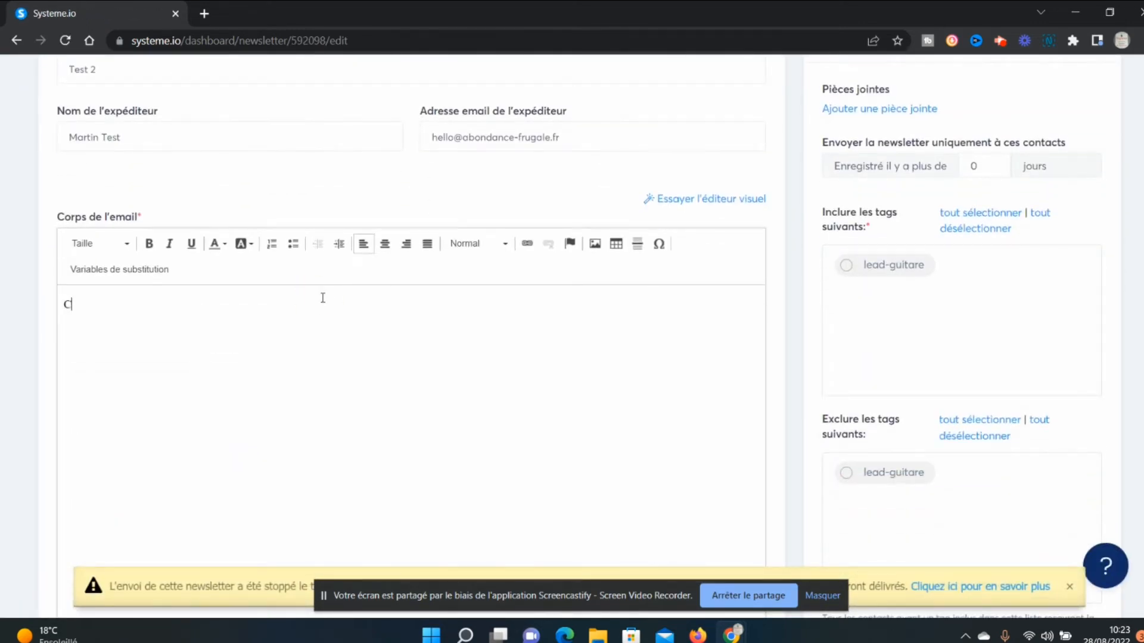
type("eci est un test !")
Include the lead-guitare tag among the newsletter's recipients.
scroll(792, 275, "up", 3)
scroll(792, 287, "down", 3)
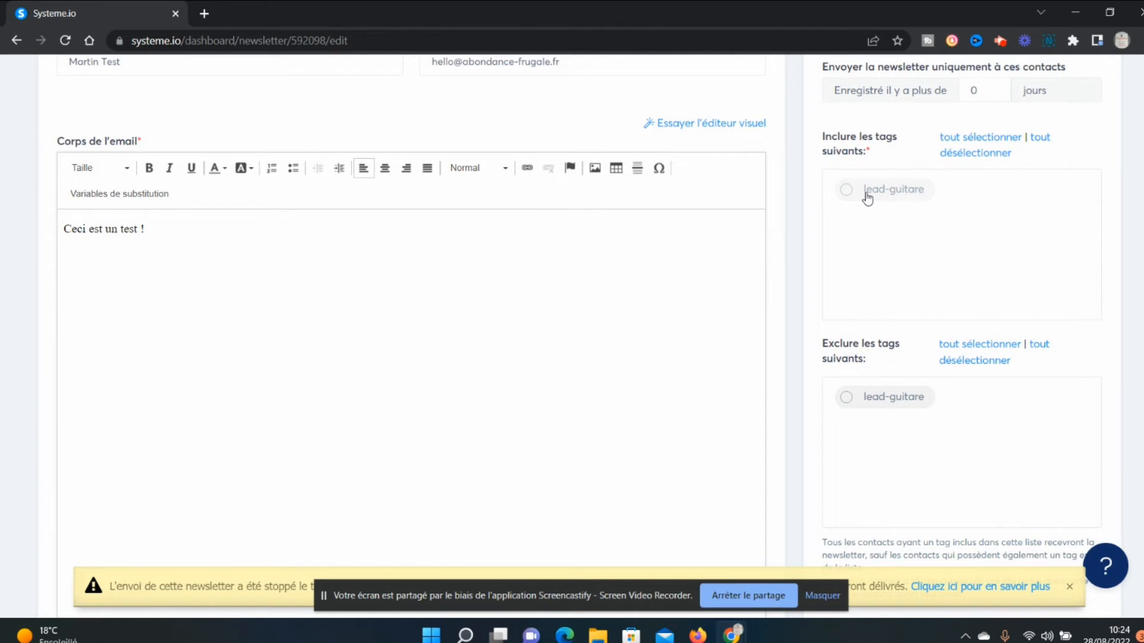
scroll(867, 198, "up", 3)
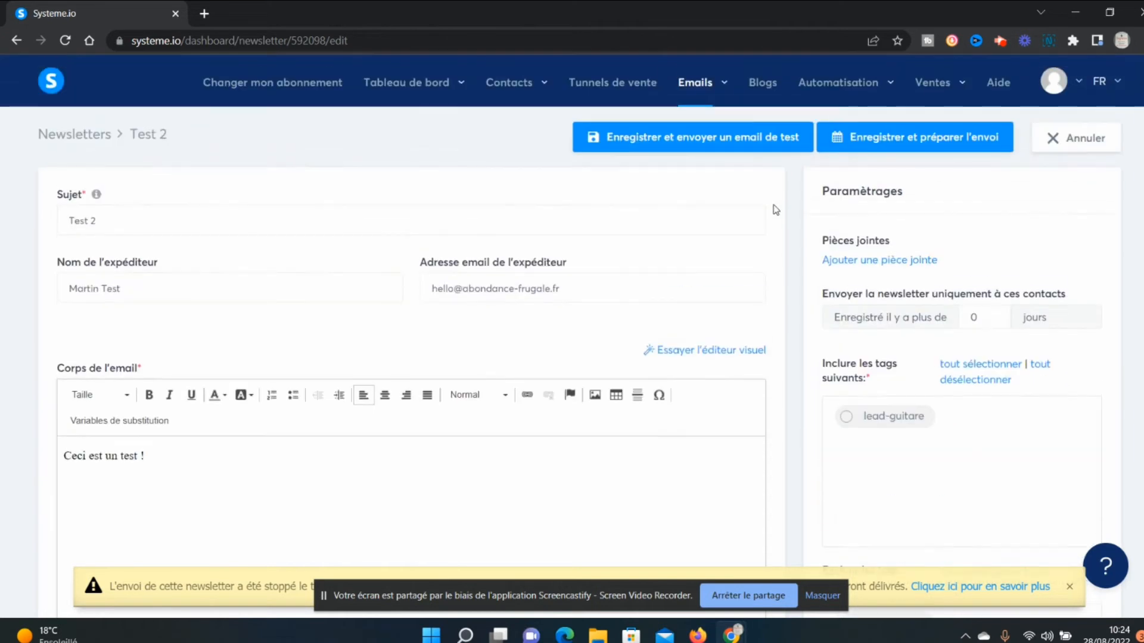
left_click(899, 419)
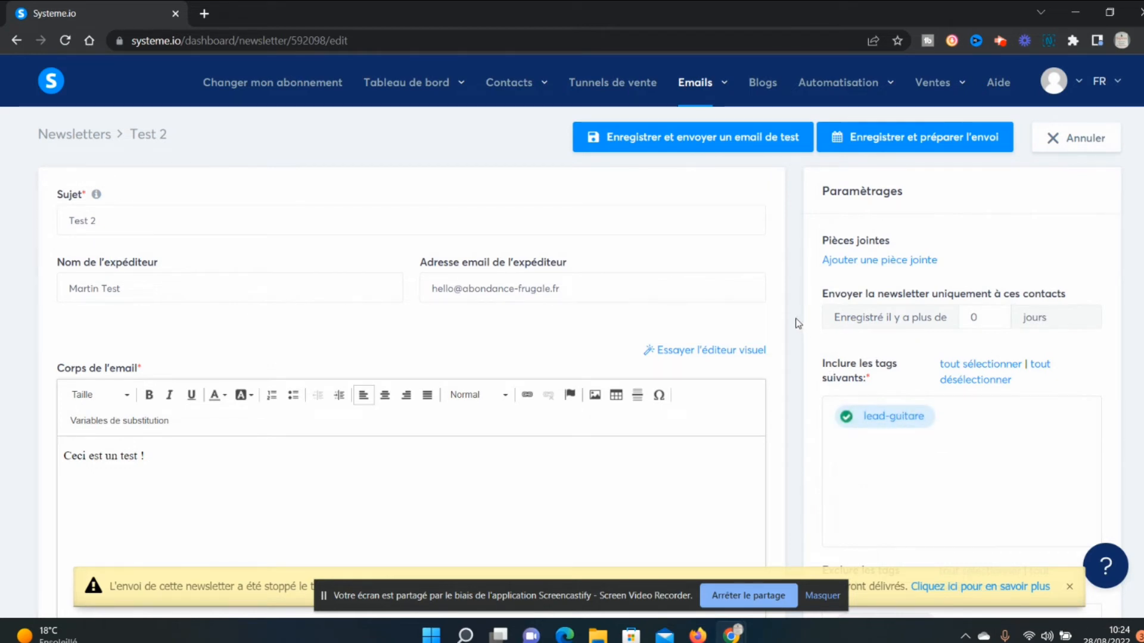
Switch the lead-guitare tag to the excluded tags, and include it among the recipients again.
scroll(799, 323, "down", 4)
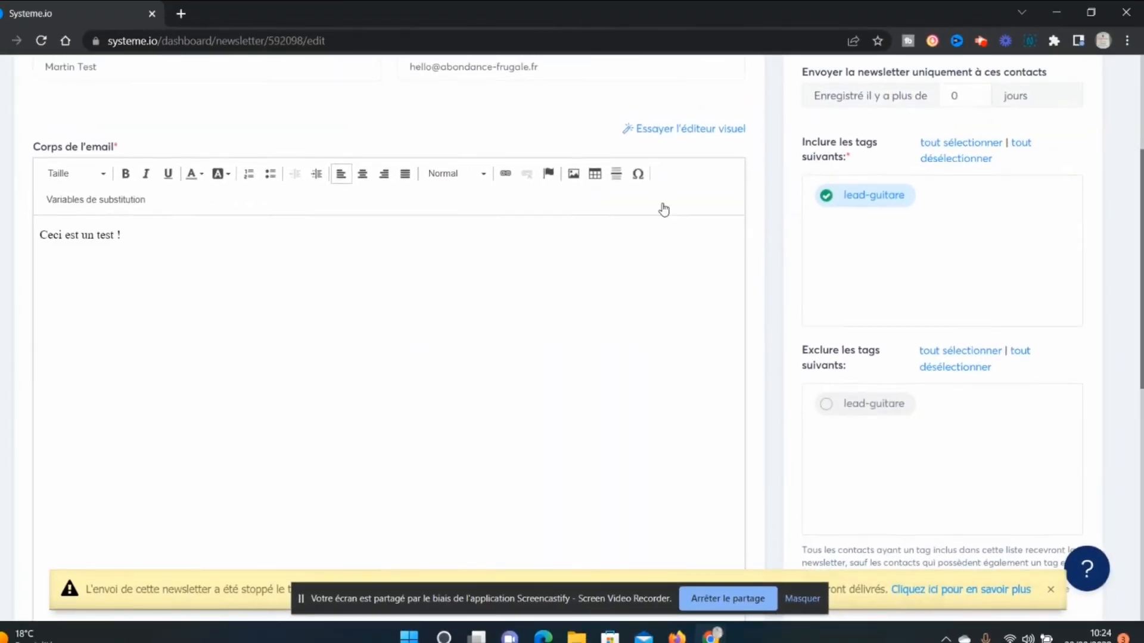
scroll(664, 209, "up", 4)
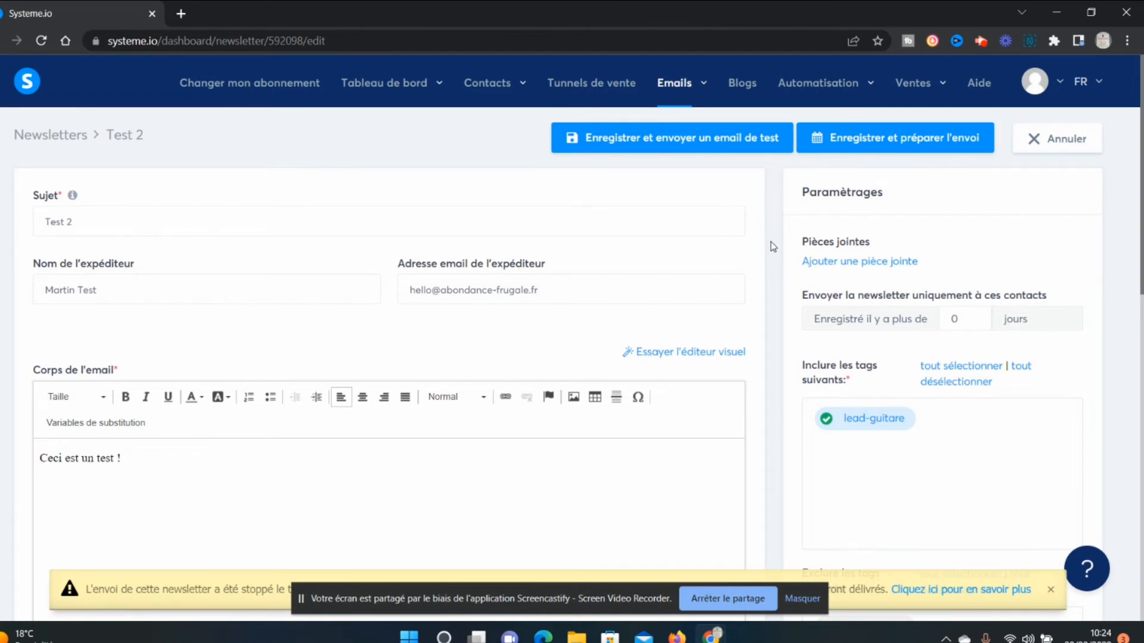
scroll(773, 246, "down", 5)
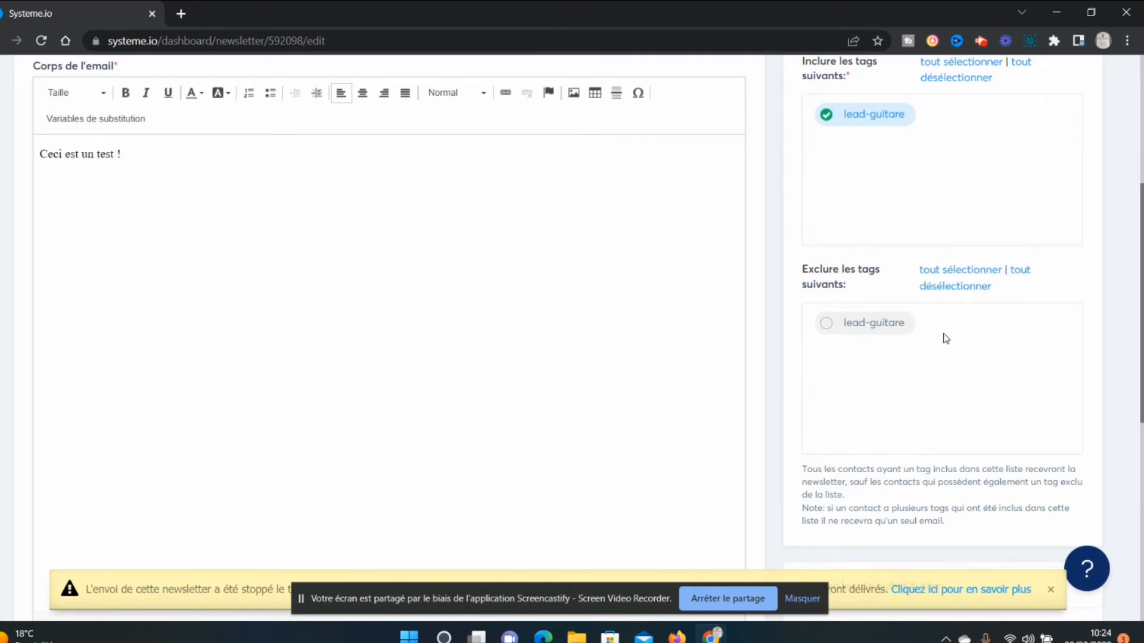
left_click(843, 327)
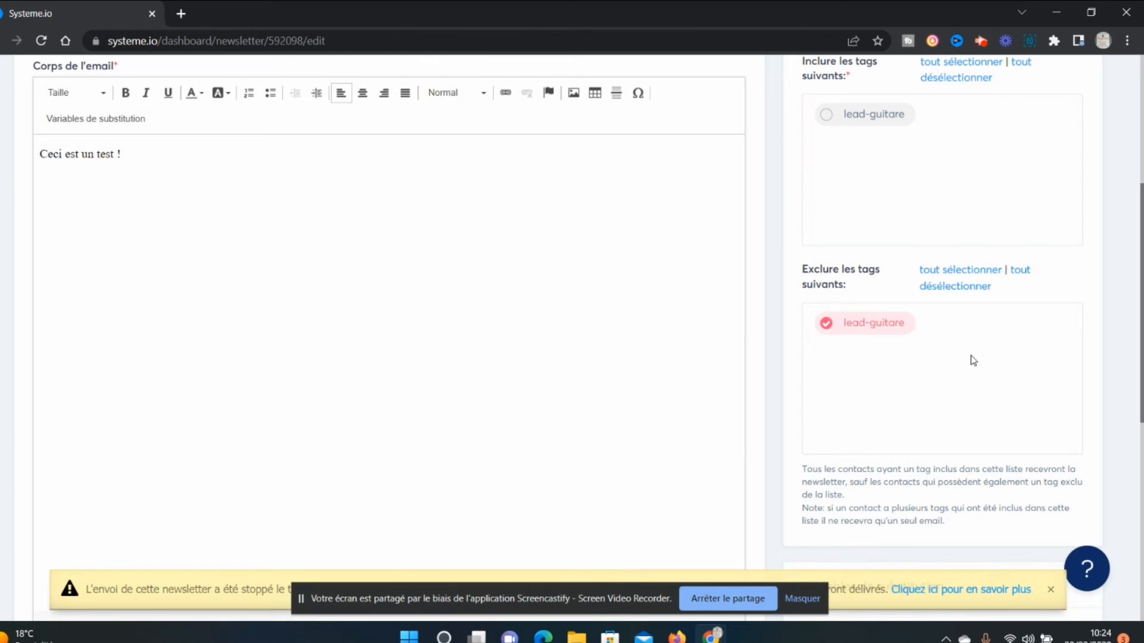
left_click(832, 118)
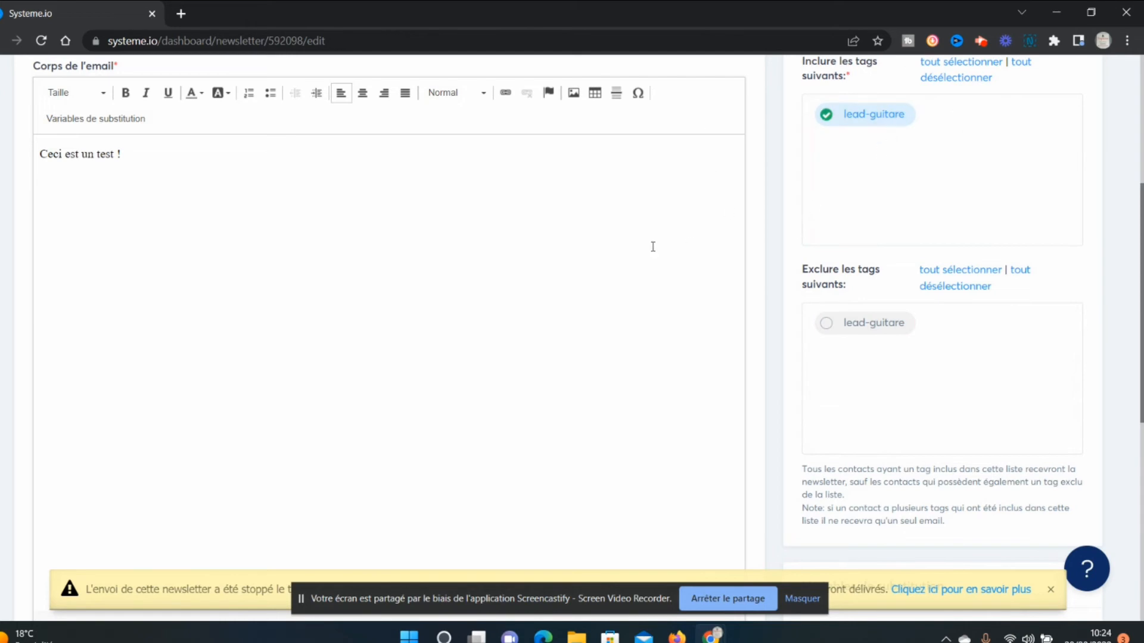
Save the newsletter and send a test email, and open the page for preparing its sending.
scroll(812, 242, "up", 5)
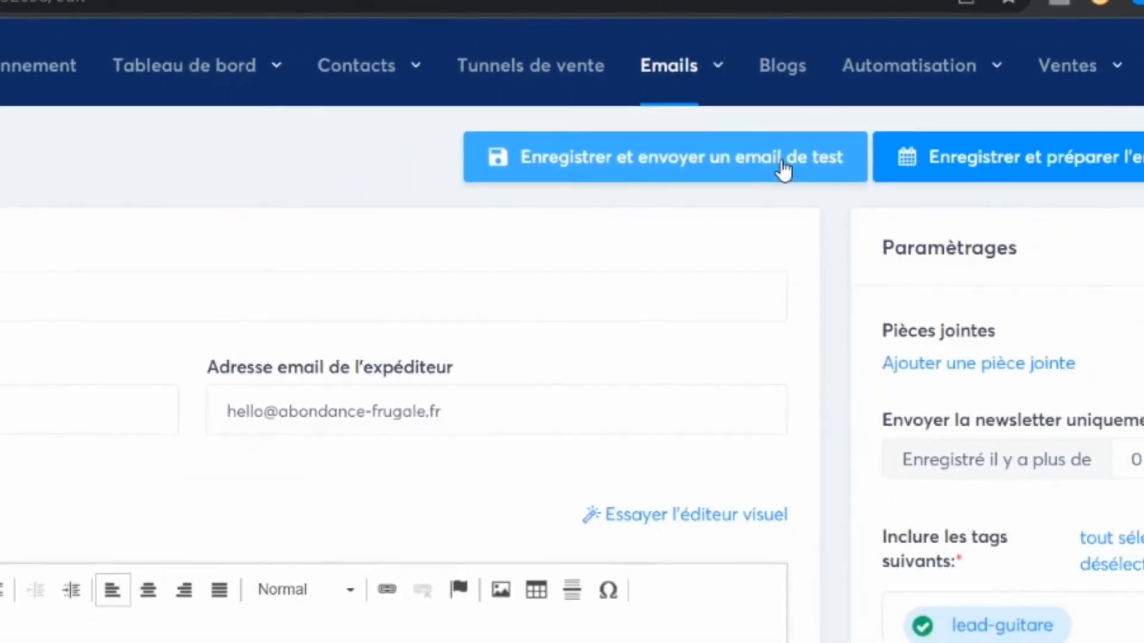
left_click(772, 157)
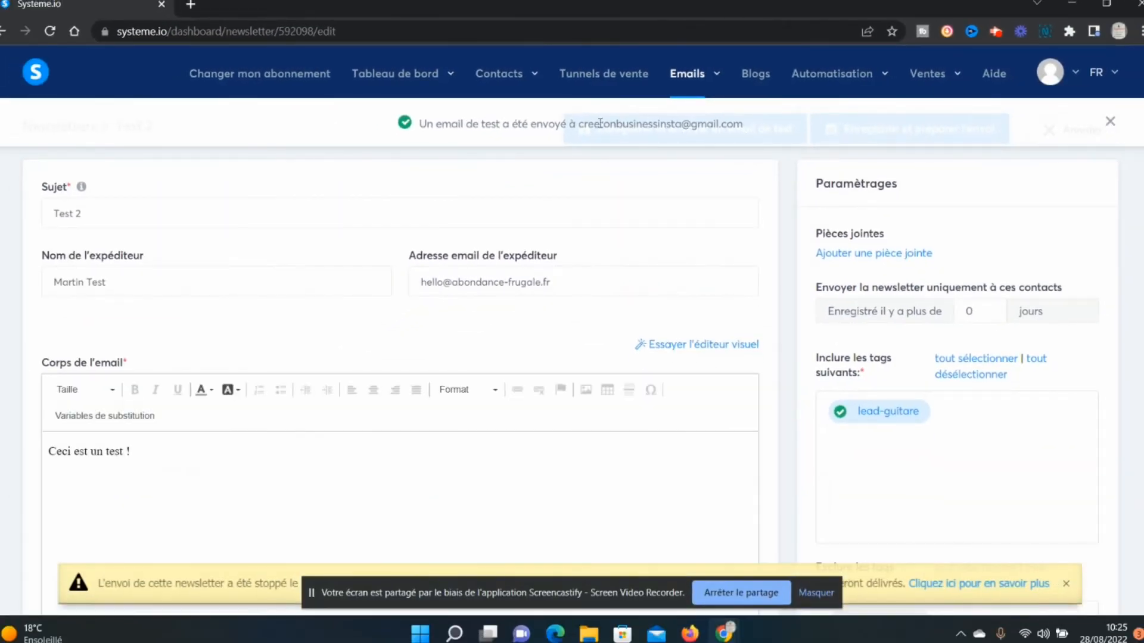
left_click_drag(583, 126, 768, 129)
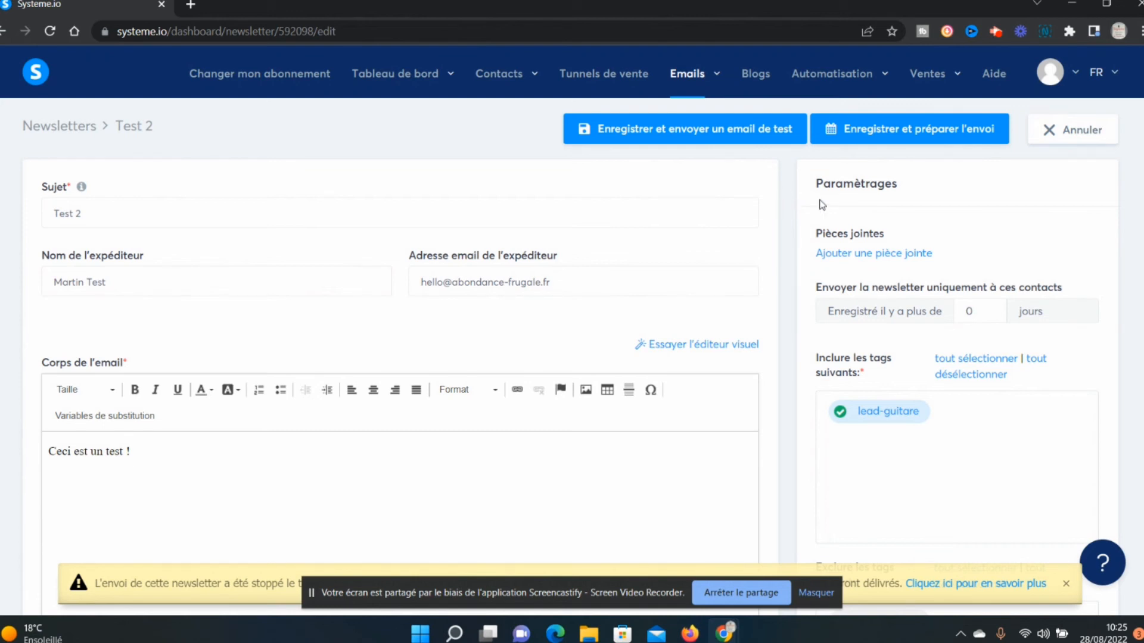
left_click(933, 139)
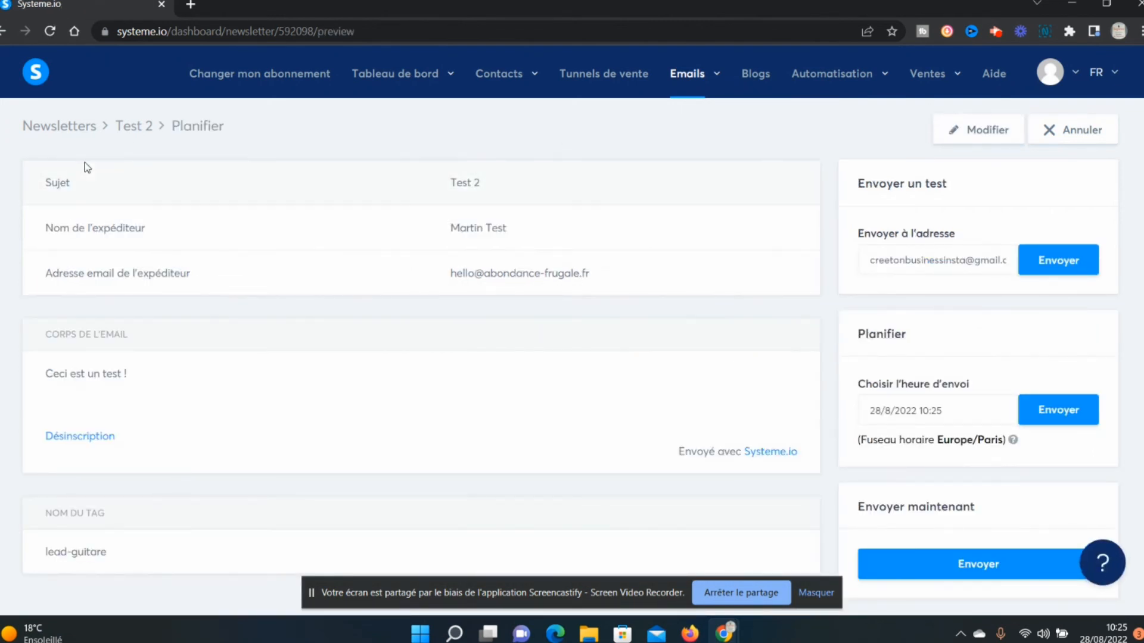
Examine the newsletter summary, checking the subject, sender email address, email body and recipient tag.
left_click_drag(45, 181, 212, 181)
left_click(429, 169)
left_click_drag(439, 277, 592, 275)
left_click(613, 300)
scroll(612, 302, "down", 1)
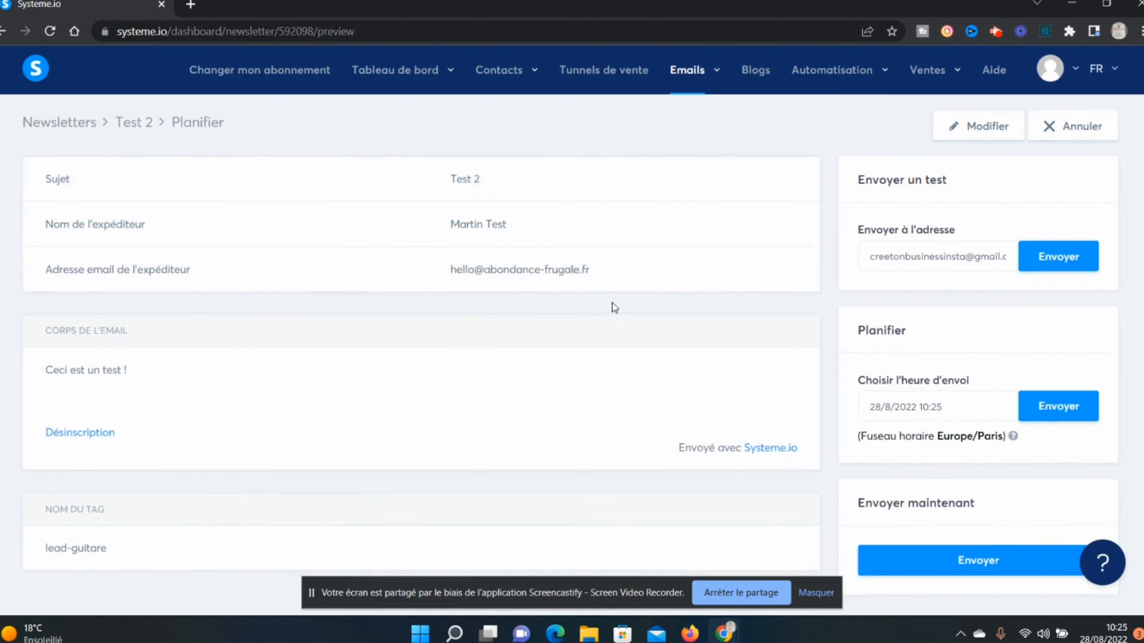
left_click(554, 325)
left_click_drag(240, 375, 126, 366)
left_click(127, 340)
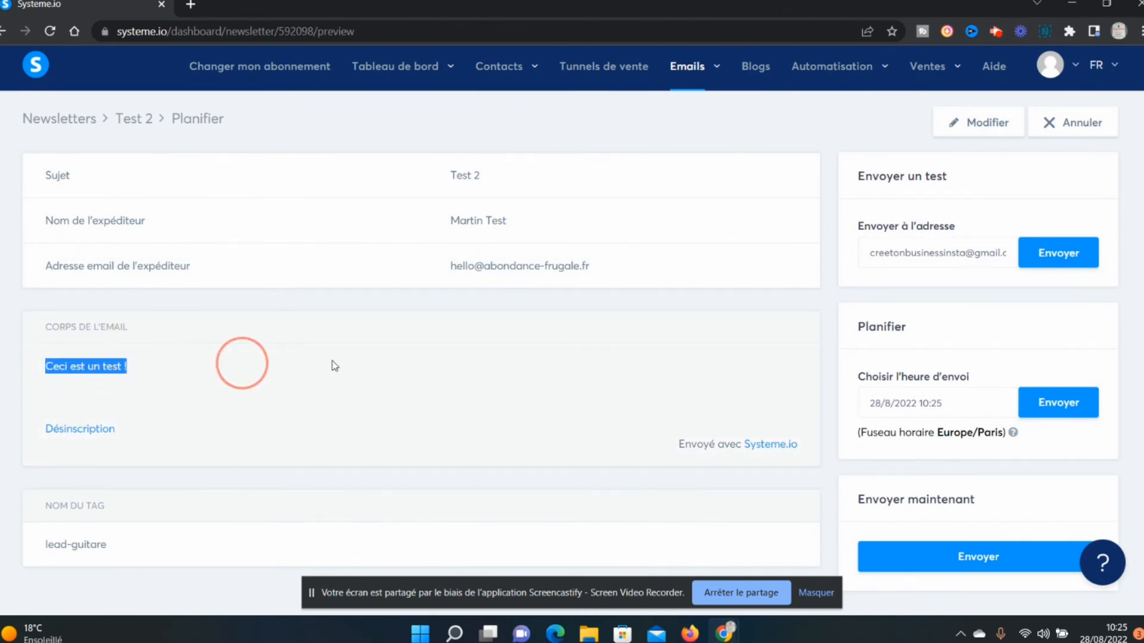
left_click_drag(117, 551, 47, 563)
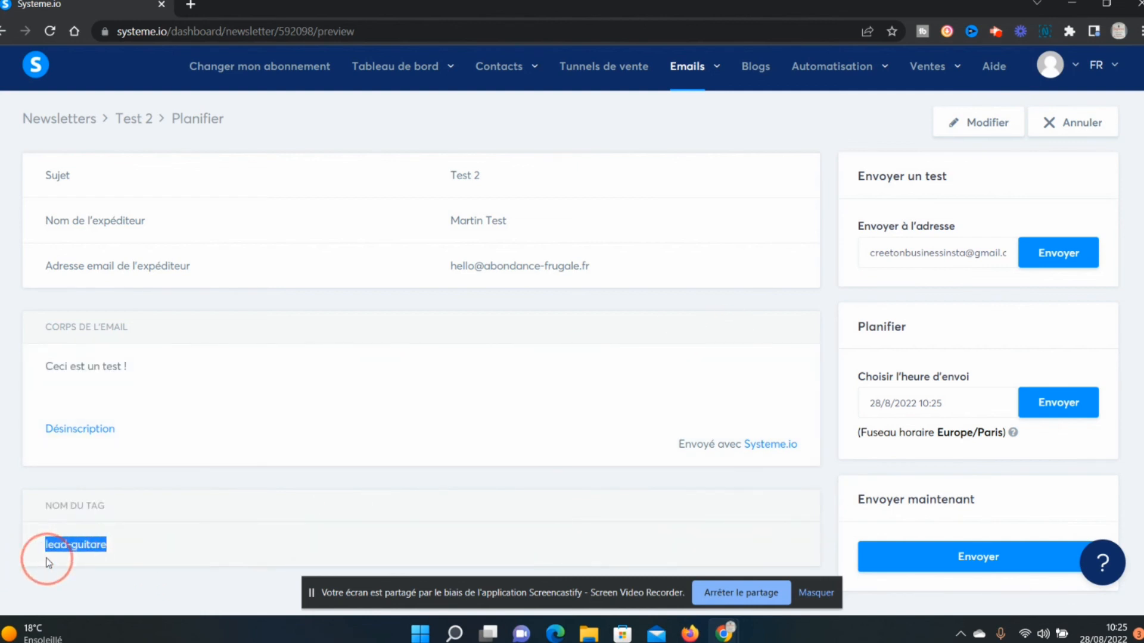
left_click(614, 364)
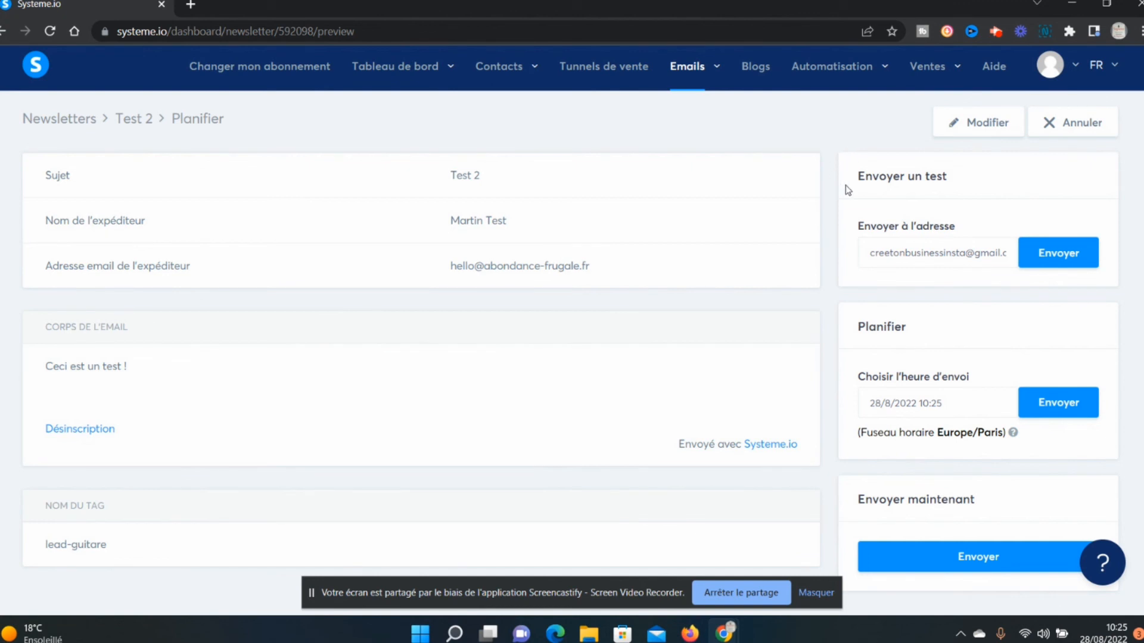
Examine the test and scheduled sending options, including the date picker, and recheck the recipient tag and sender address.
left_click_drag(848, 190, 978, 174)
left_click(976, 226)
left_click_drag(953, 404, 842, 404)
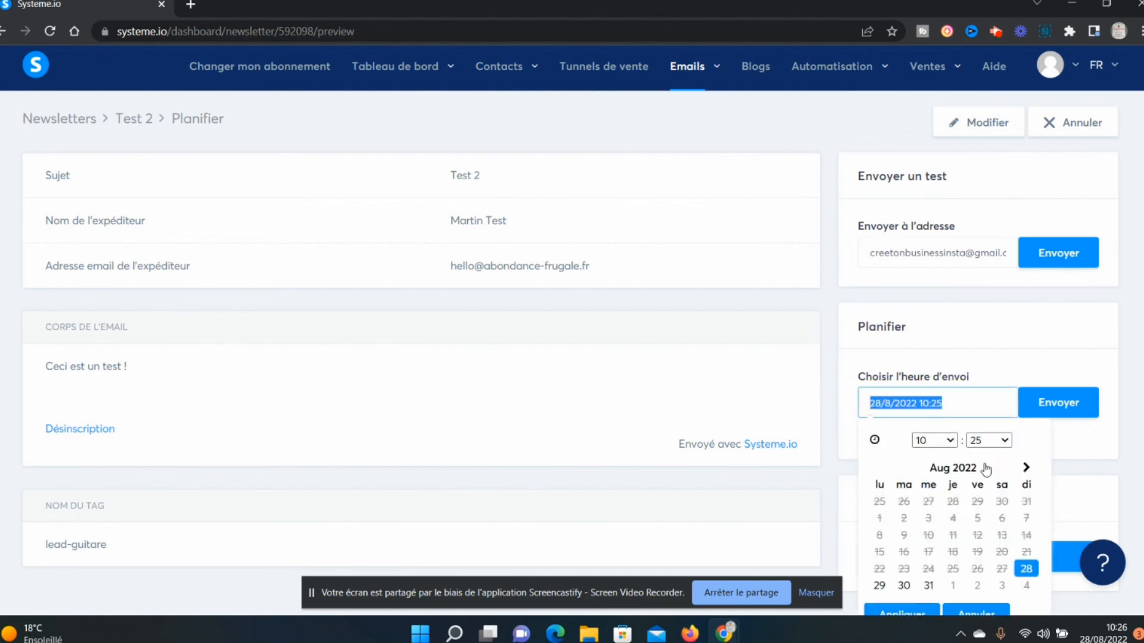
left_click(817, 353)
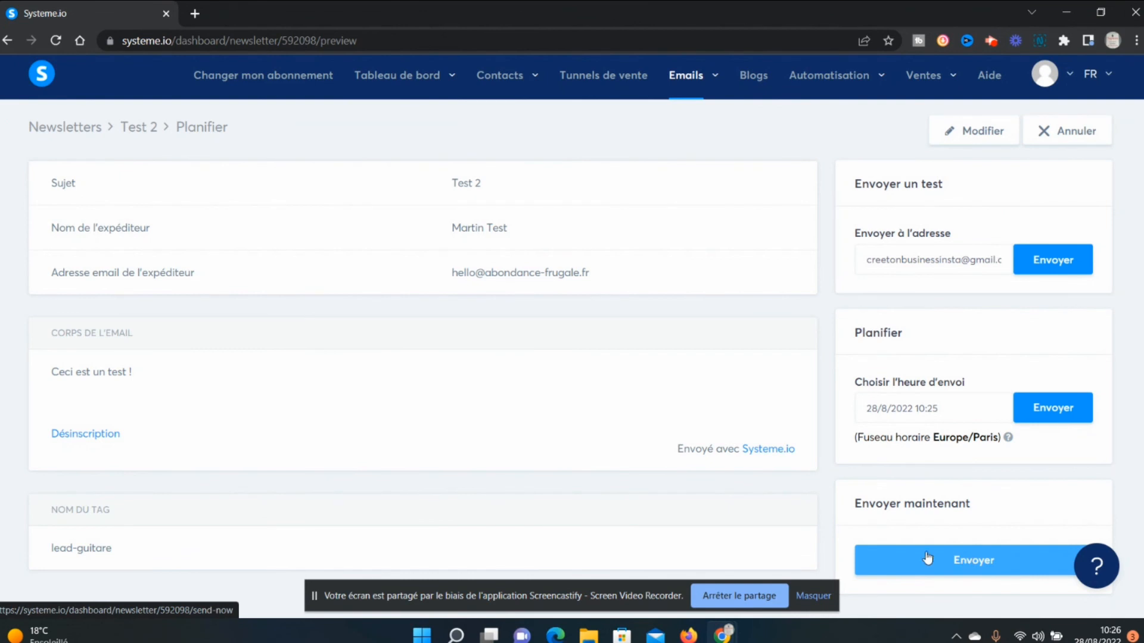
left_click_drag(102, 551, 49, 508)
left_click(119, 557)
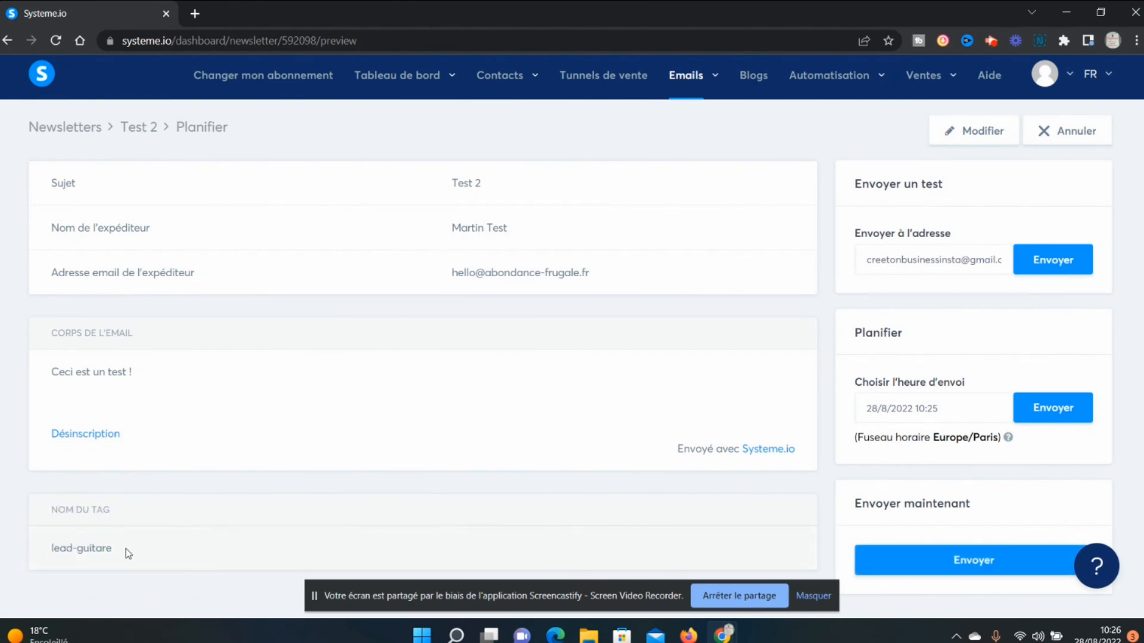
left_click_drag(606, 285, 553, 275)
left_click_drag(425, 285, 413, 285)
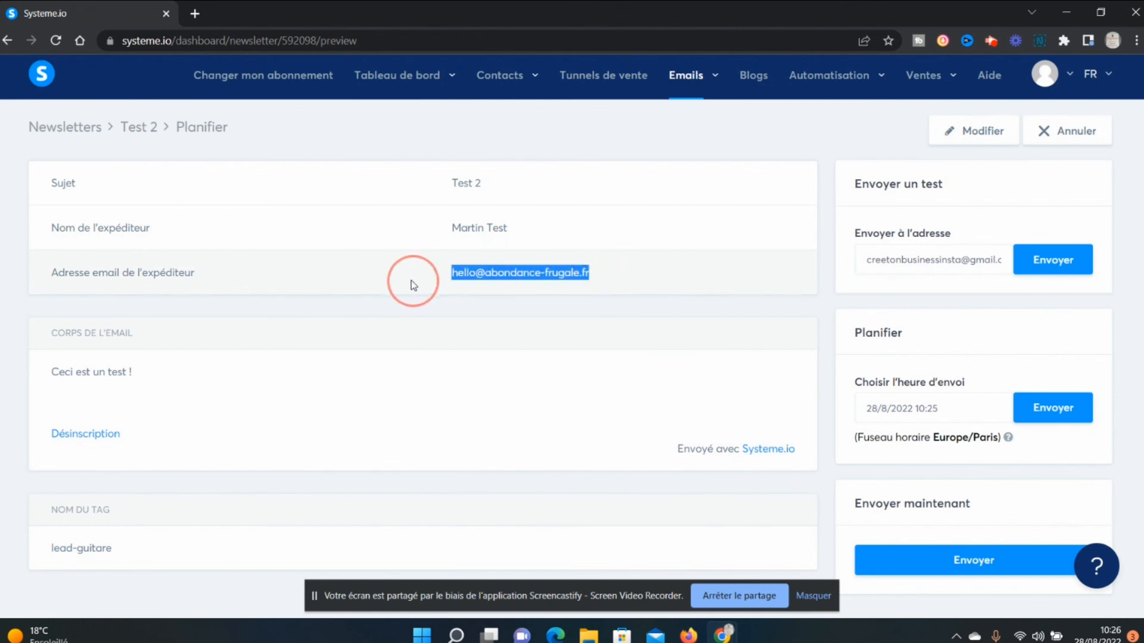
left_click(515, 301)
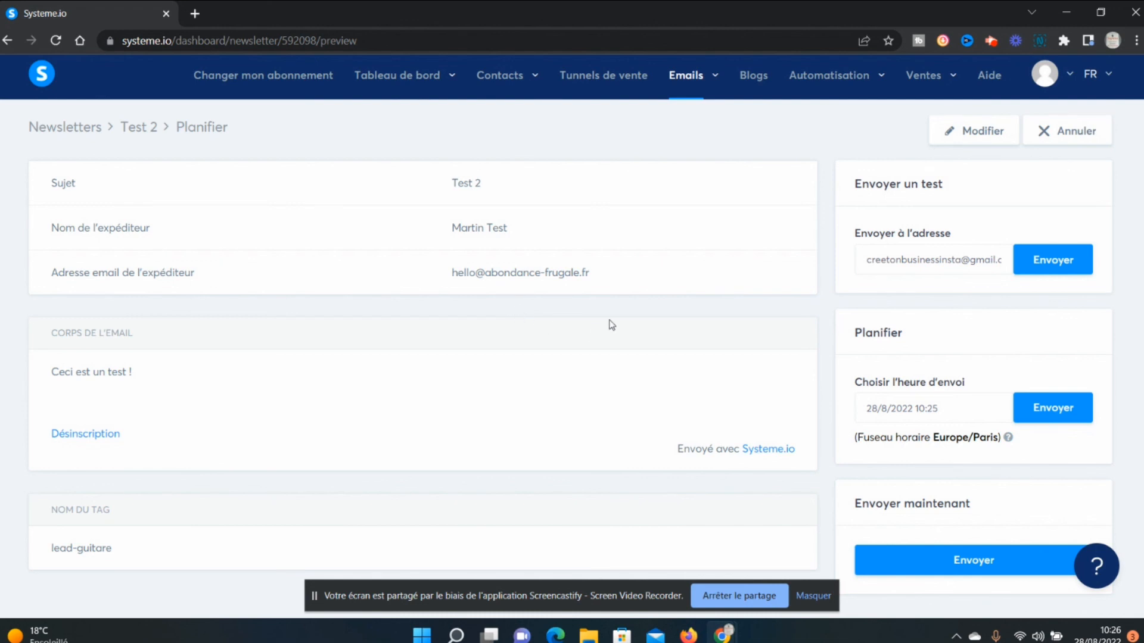
left_click(990, 41)
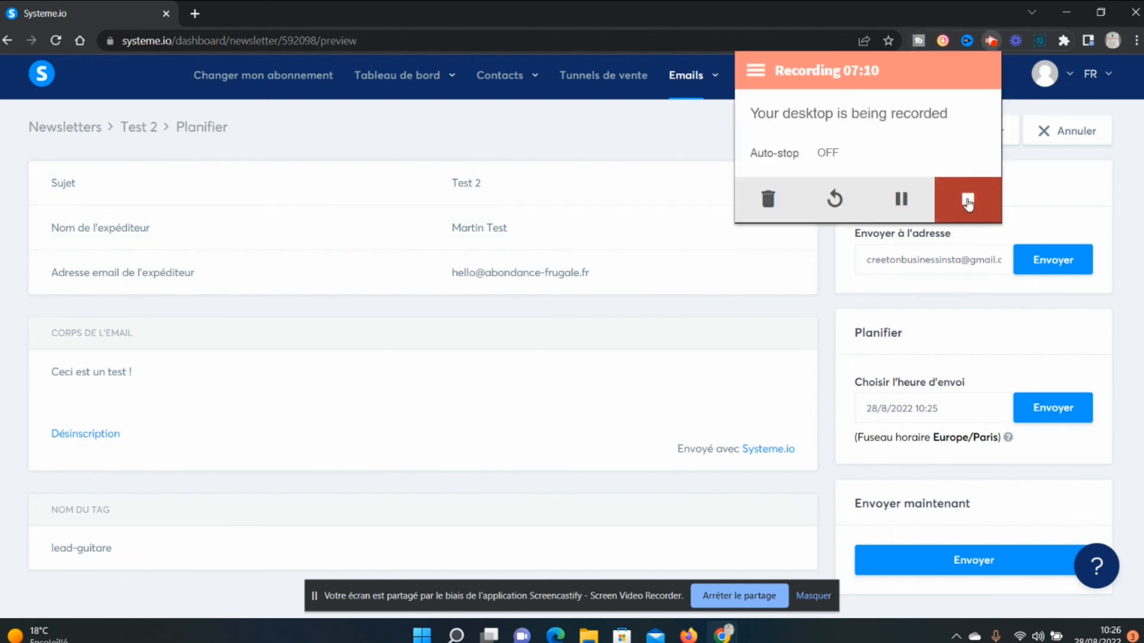